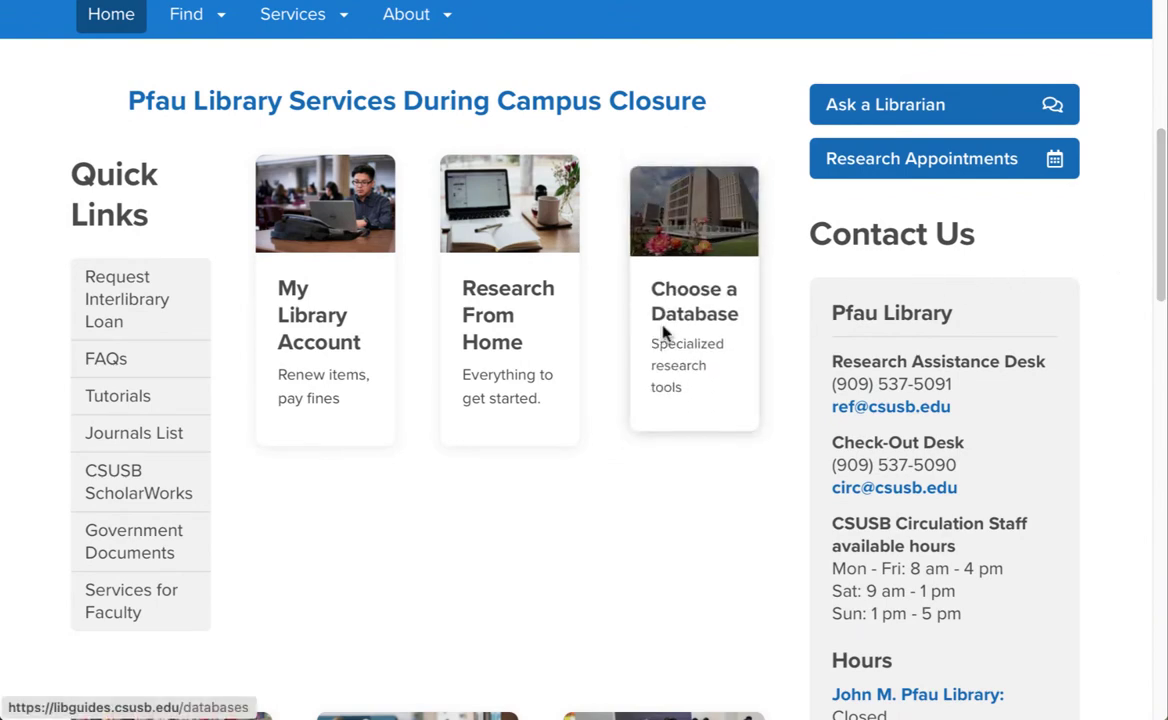
- Open the library's Choose a Database guide and bring the Databases by Subject list into view
left_click(663, 334)
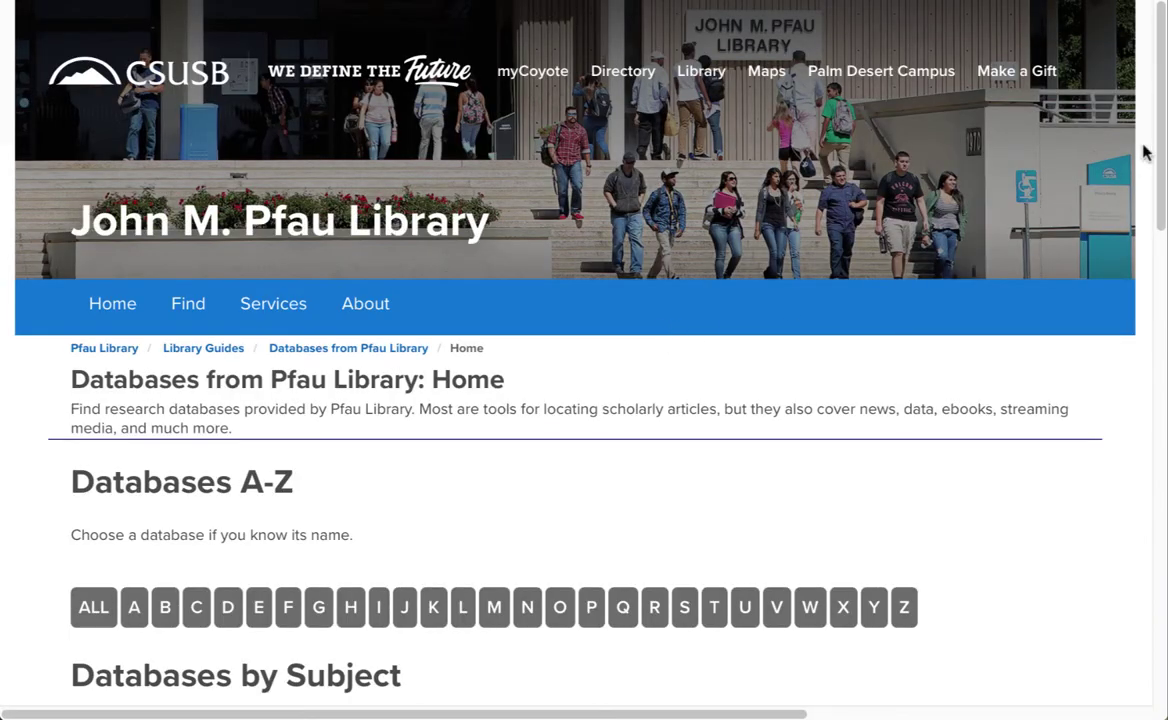
left_click_drag(1160, 140, 1118, 357)
scroll(1118, 357, "down", 1)
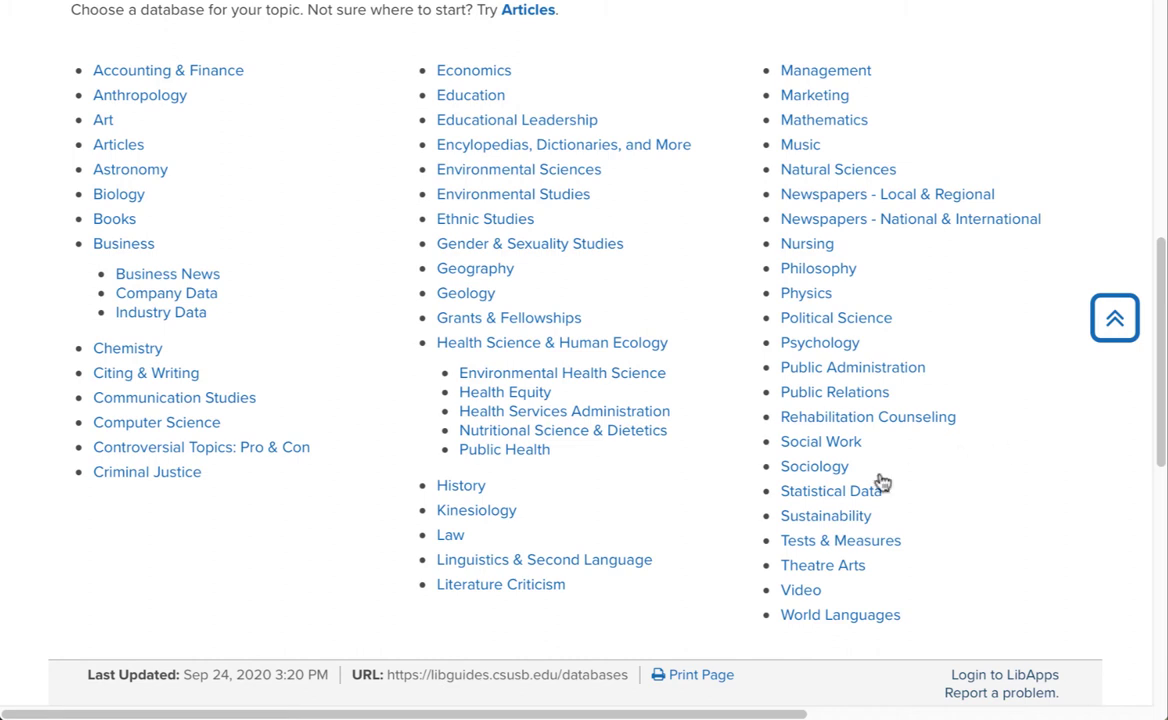
- Open the Kinesiology database guide and launch ERIC from its Also Useful section
left_click(476, 513)
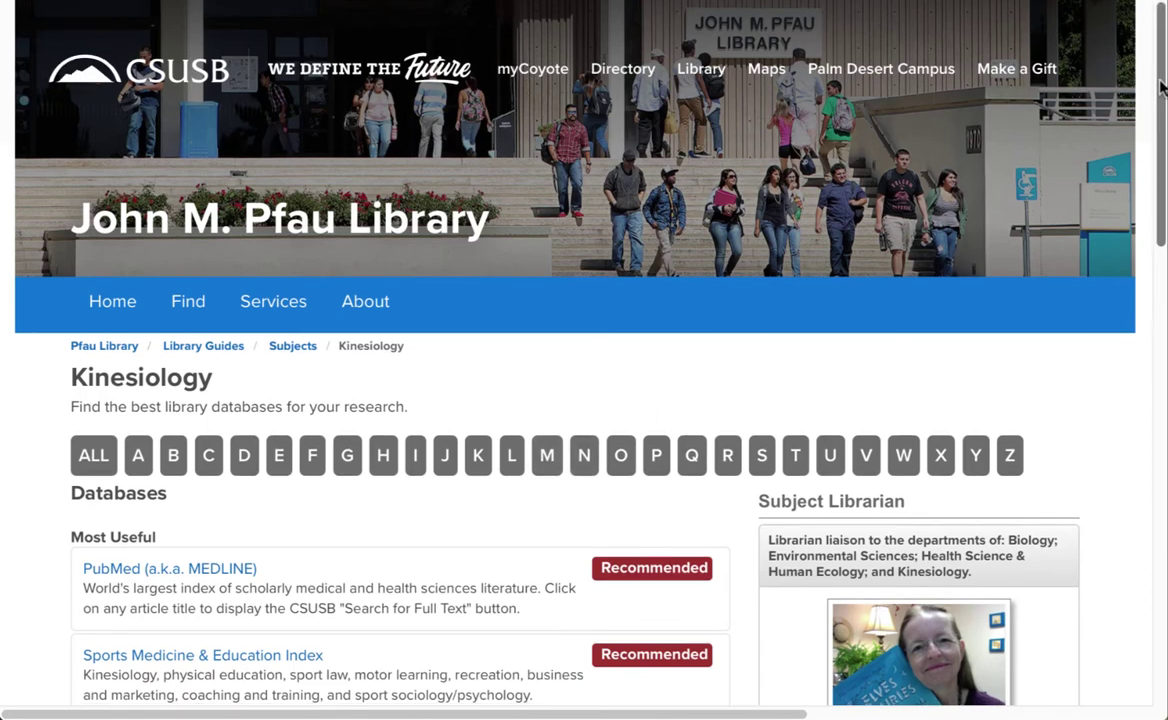
left_click_drag(1161, 90, 1155, 237)
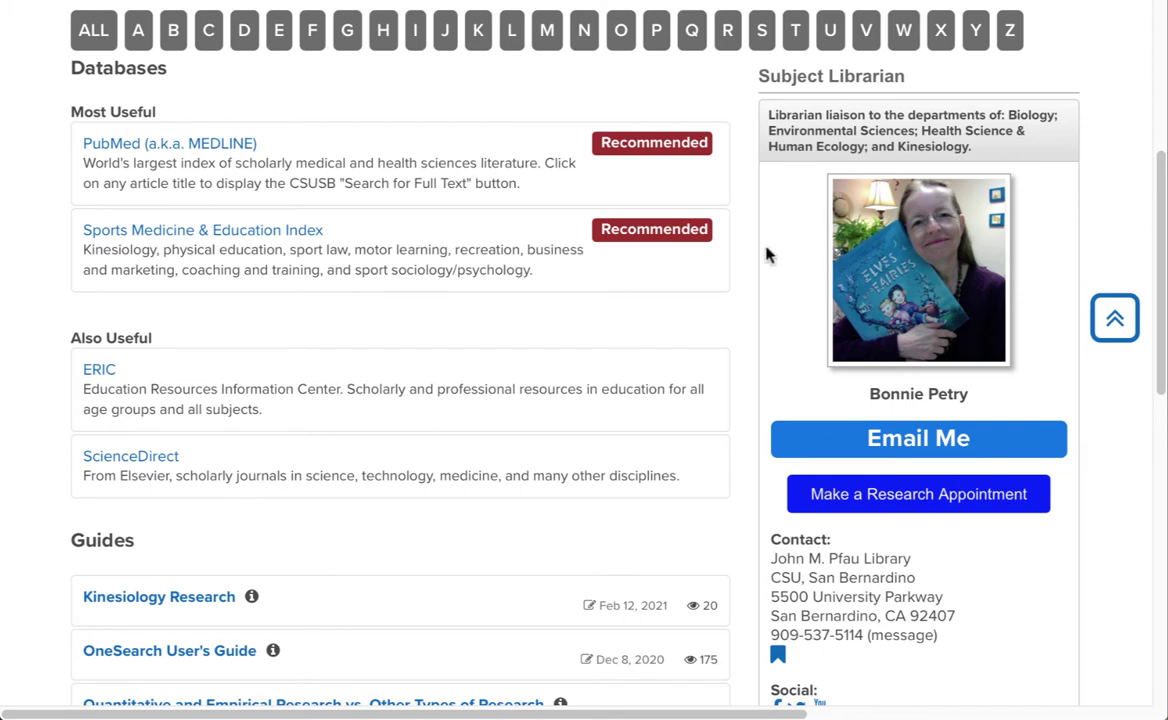
left_click(95, 372)
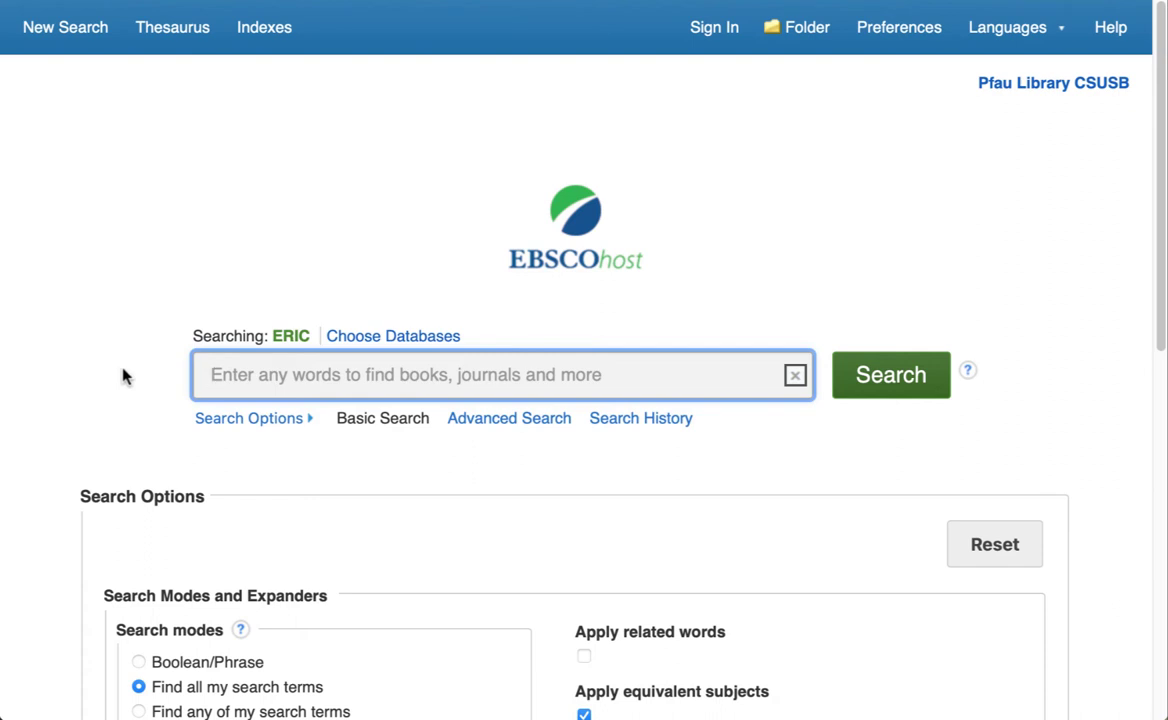
- Enter the query 'physical fitness video games' in the EBSCOhost ERIC search box
type("phy")
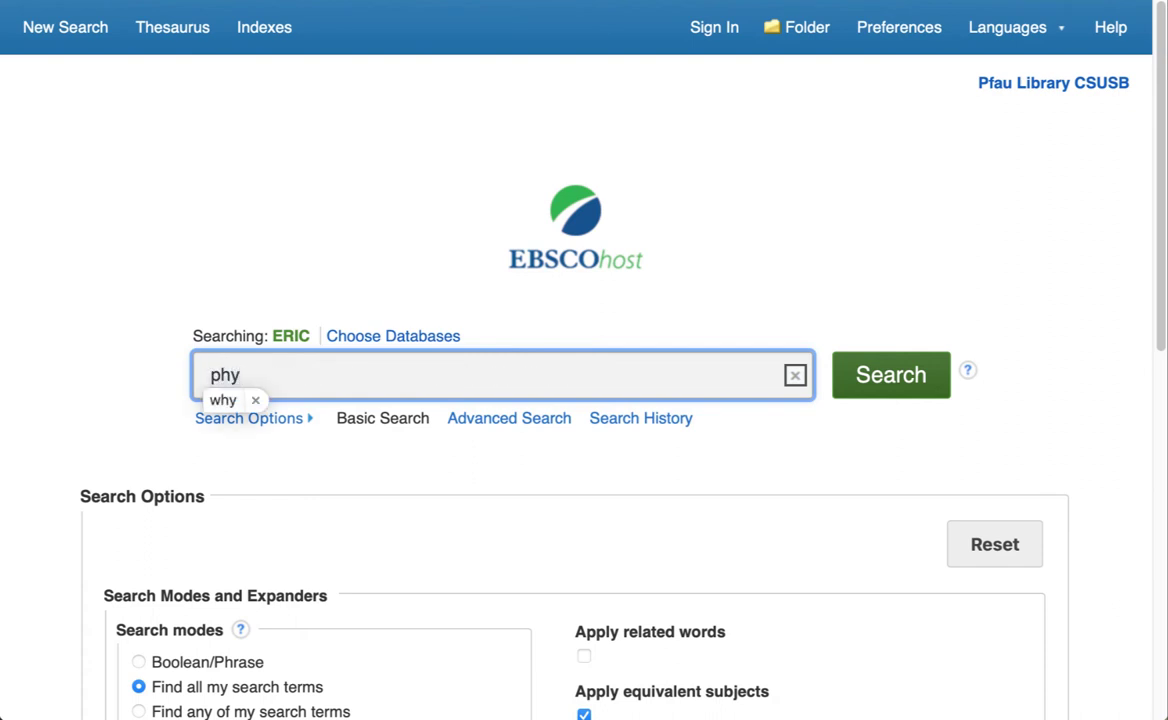
type("sical")
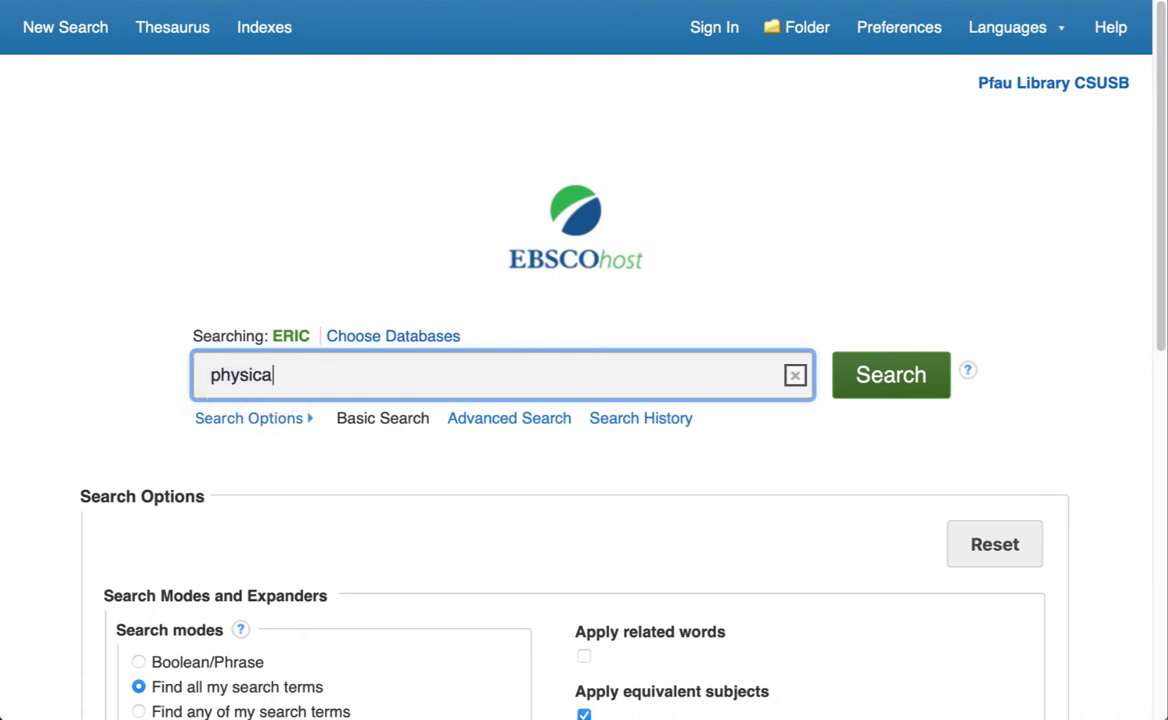
type(" fitness video games")
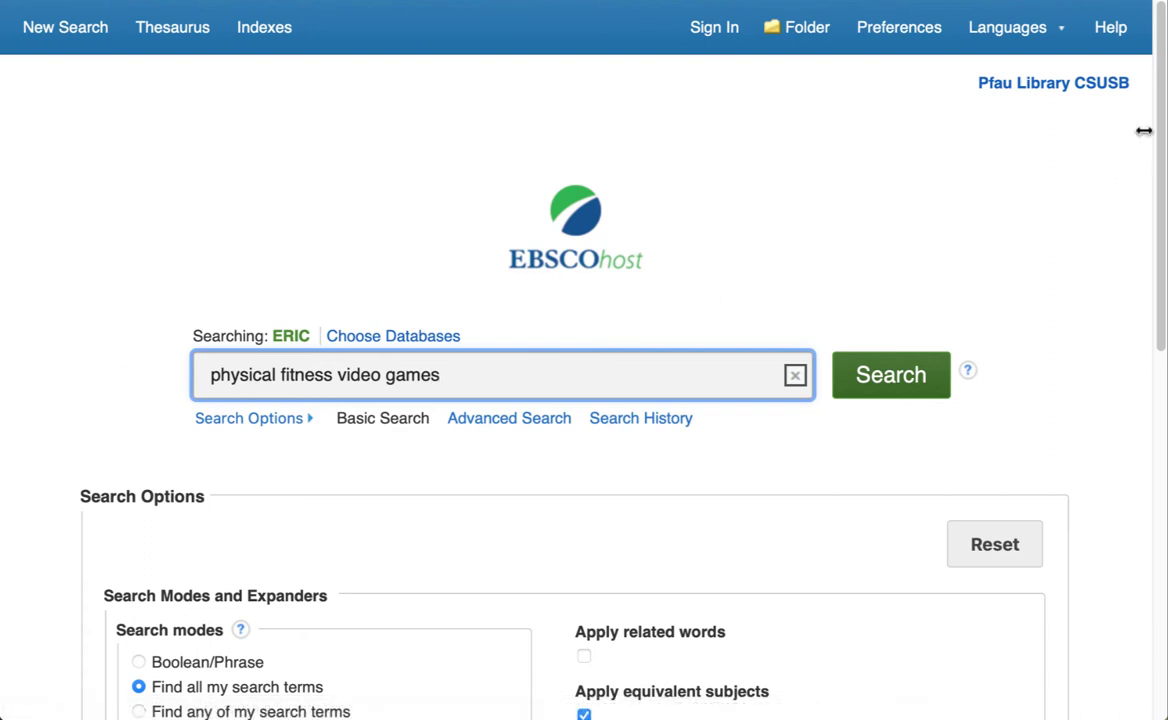
left_click_drag(1163, 125, 1163, 315)
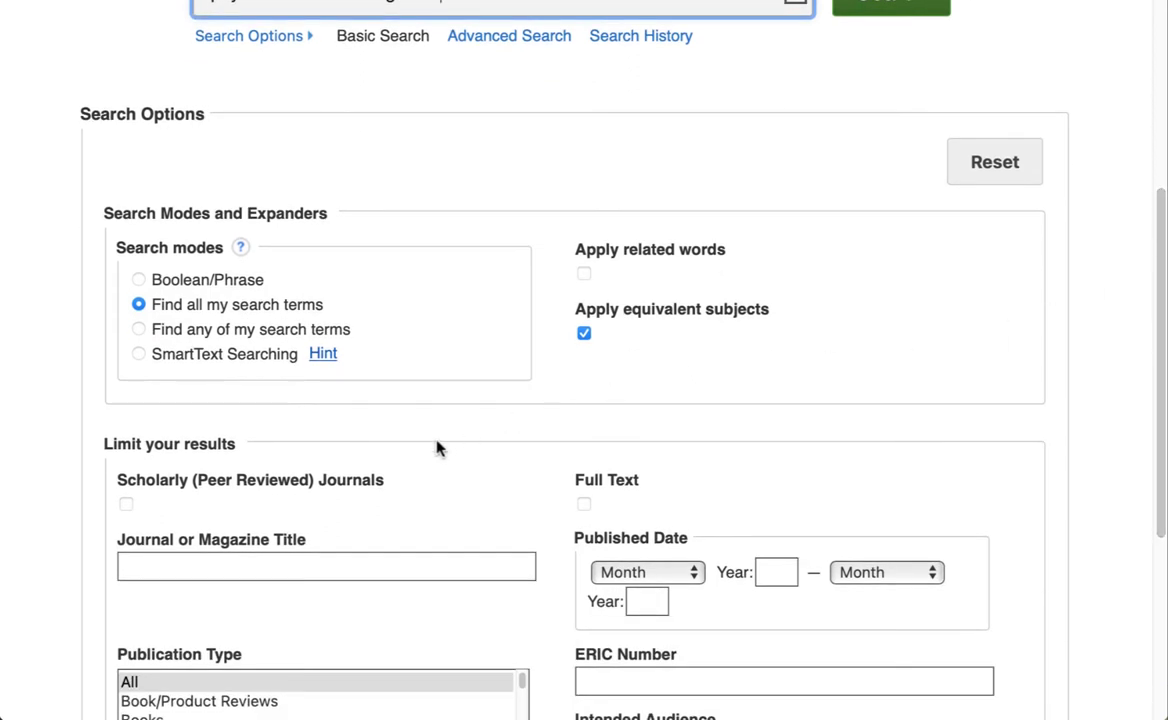
- Turn on the Scholarly (Peer Reviewed) Journals limiter under Limit your results
left_click(126, 505)
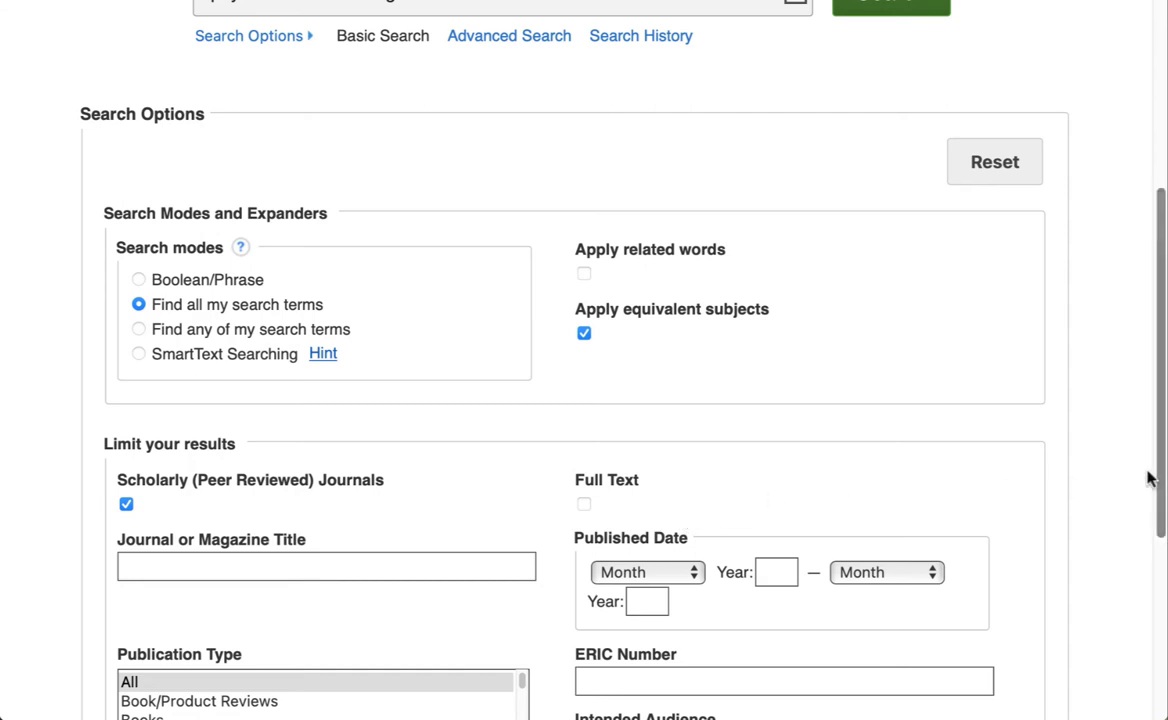
left_click_drag(1160, 469, 1164, 285)
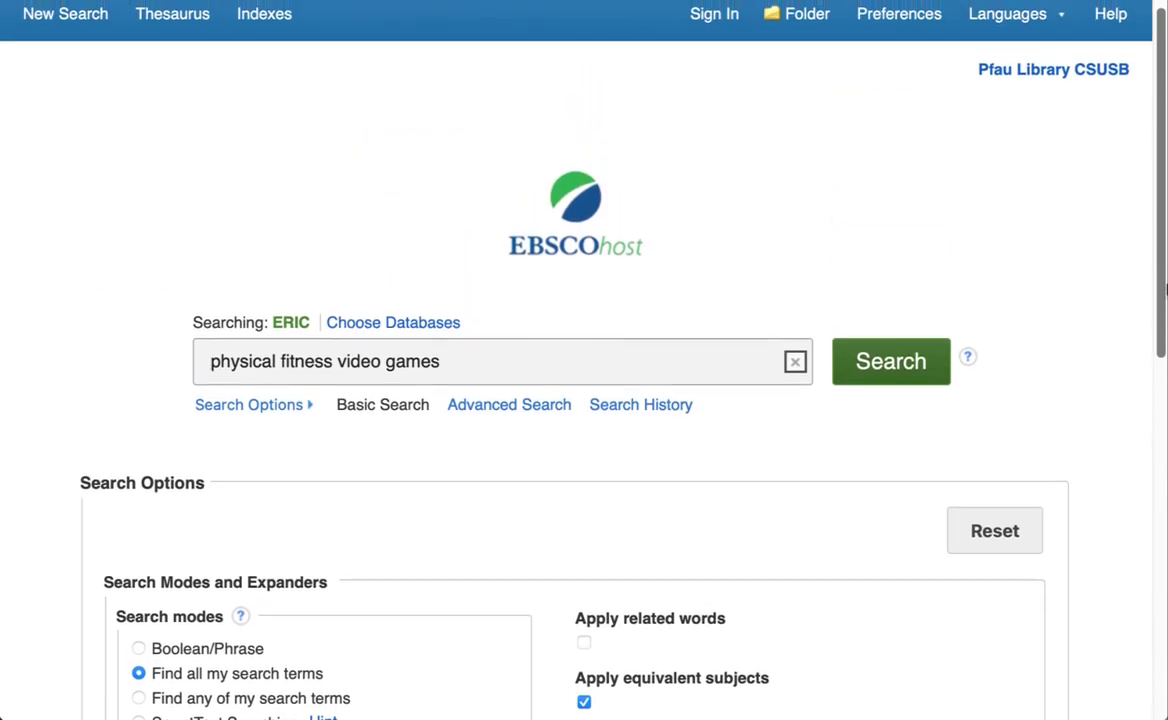
- Run the search and narrow the Publication Date range to 2016–2020, leaving 10 results
left_click(873, 370)
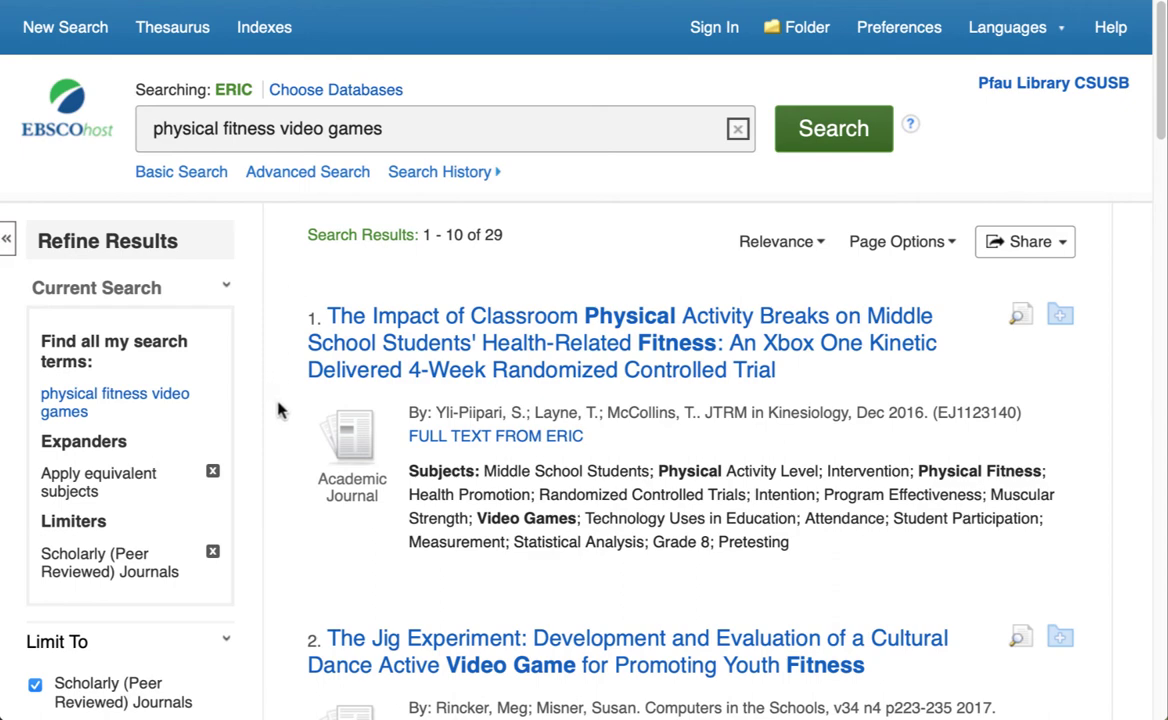
scroll(280, 410, "down", 3)
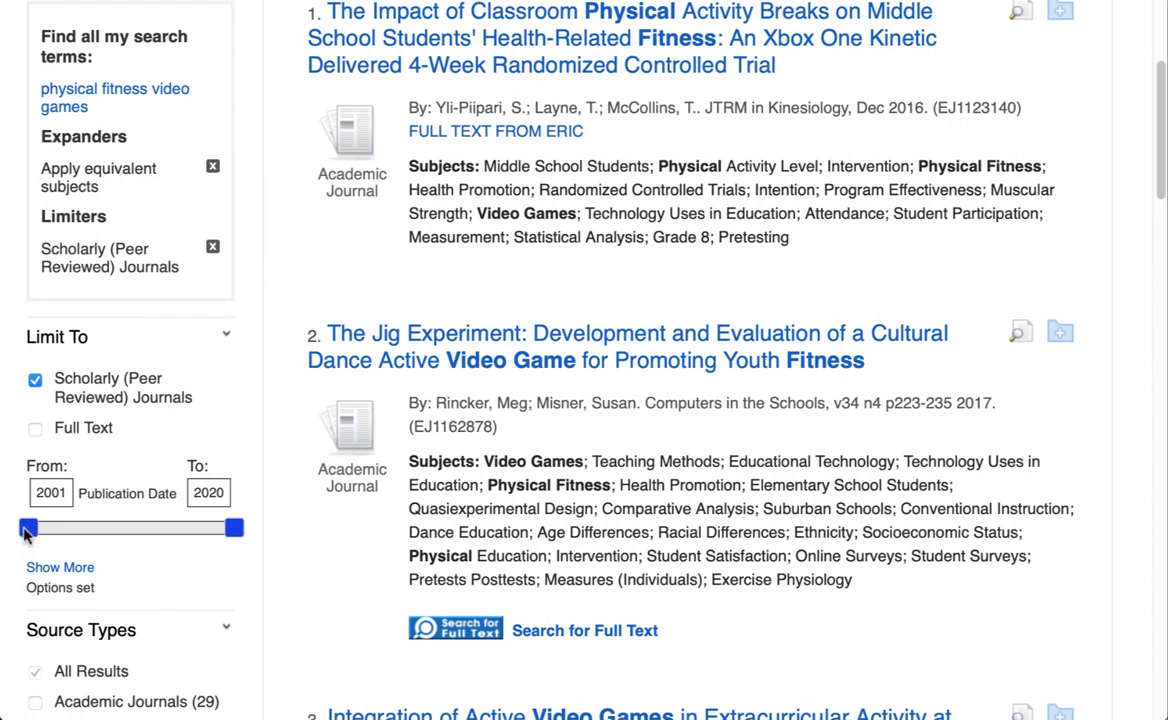
left_click_drag(25, 533, 187, 547)
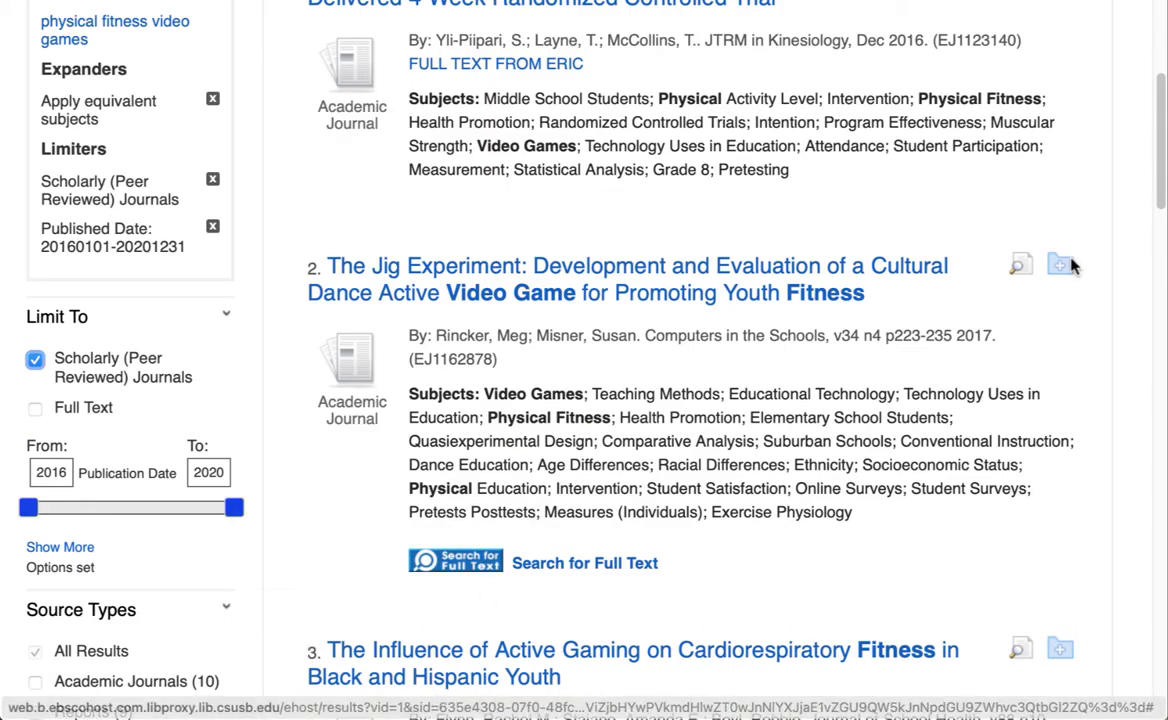
scroll(1158, 195, "up", 5)
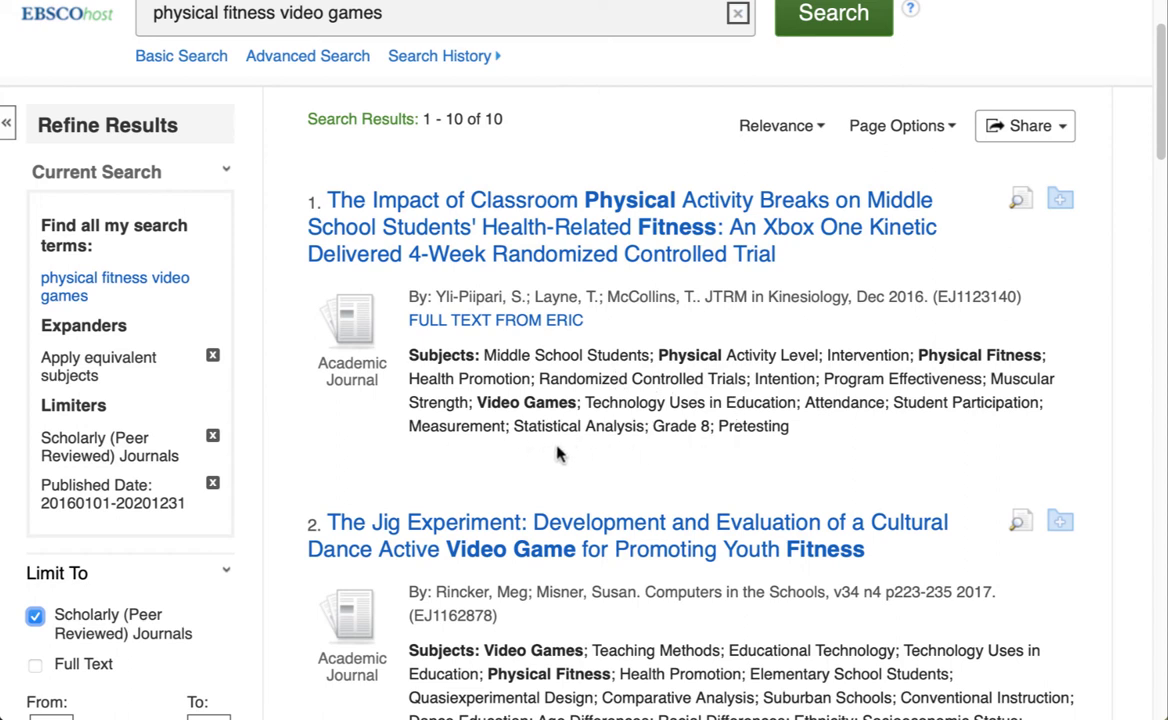
- Open result 1, the 2016 classroom physical activity breaks study, and read through its descriptors and abstract
left_click(408, 212)
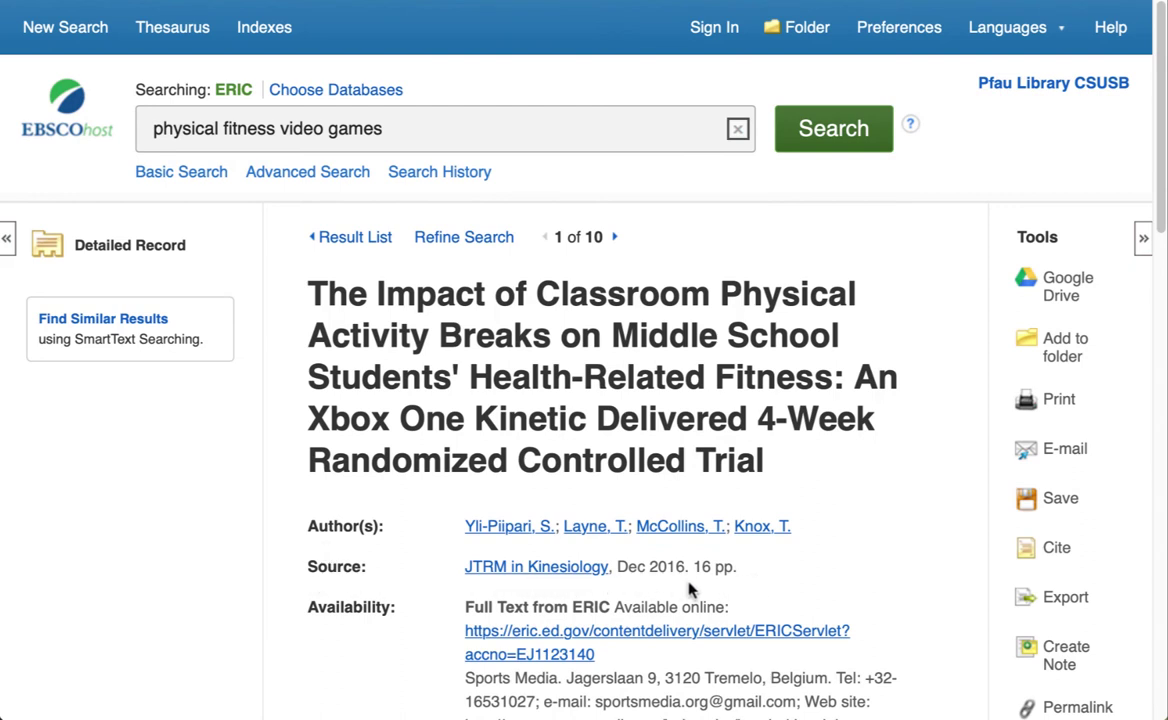
scroll(282, 628, "down", 1)
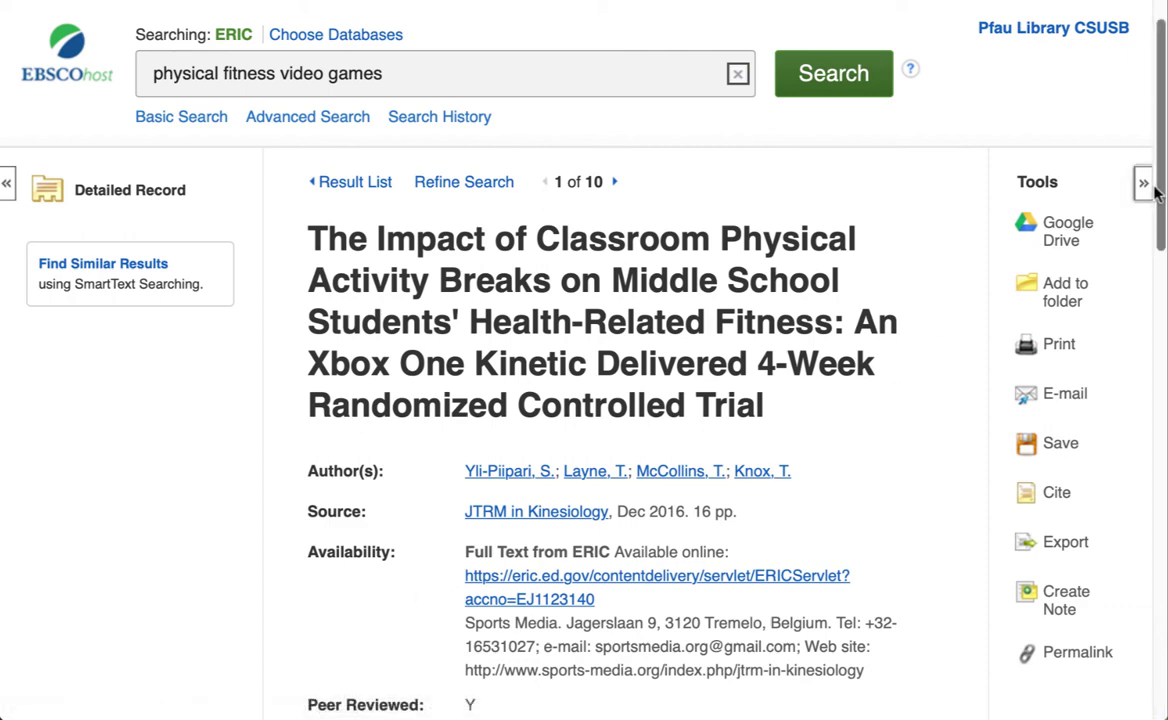
left_click_drag(1155, 192, 1163, 320)
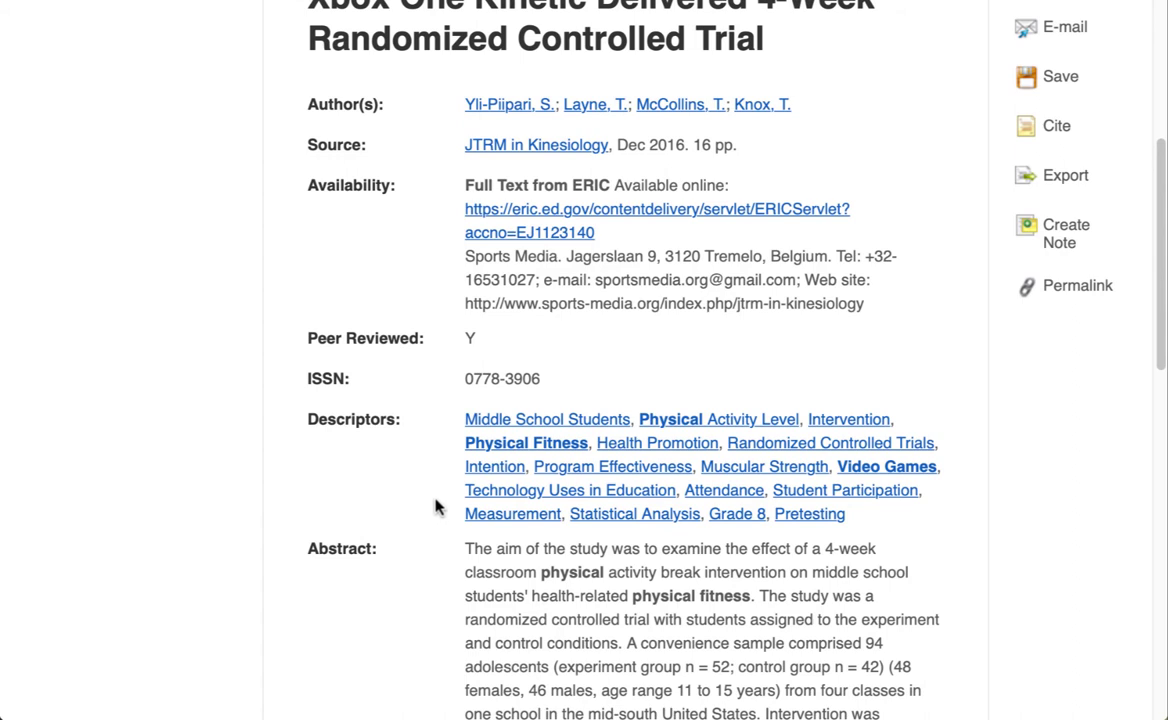
scroll(434, 515, "down", 3)
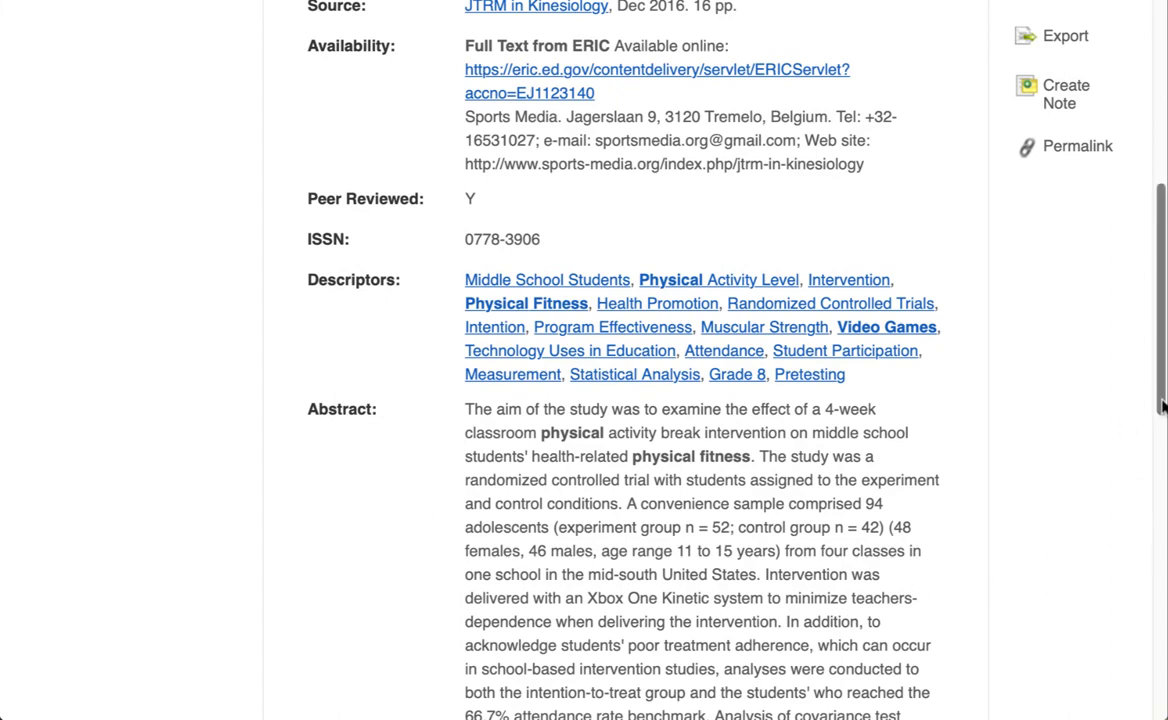
left_click_drag(1163, 408, 1150, 503)
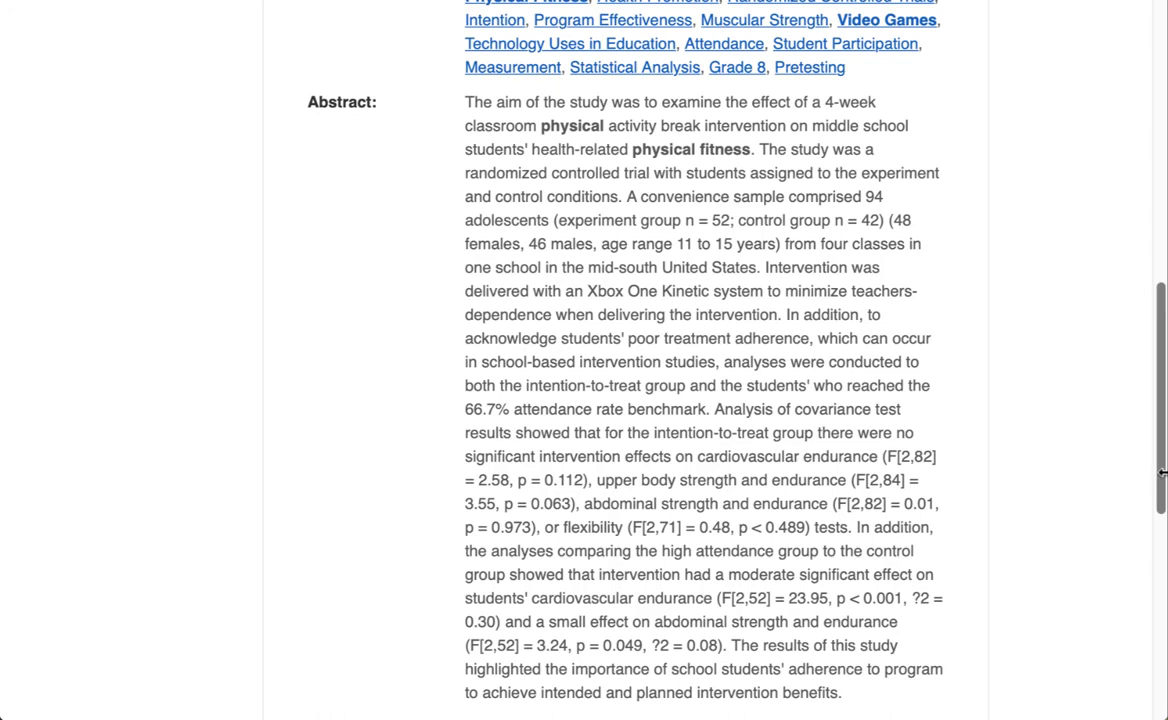
left_click_drag(1160, 482, 1155, 261)
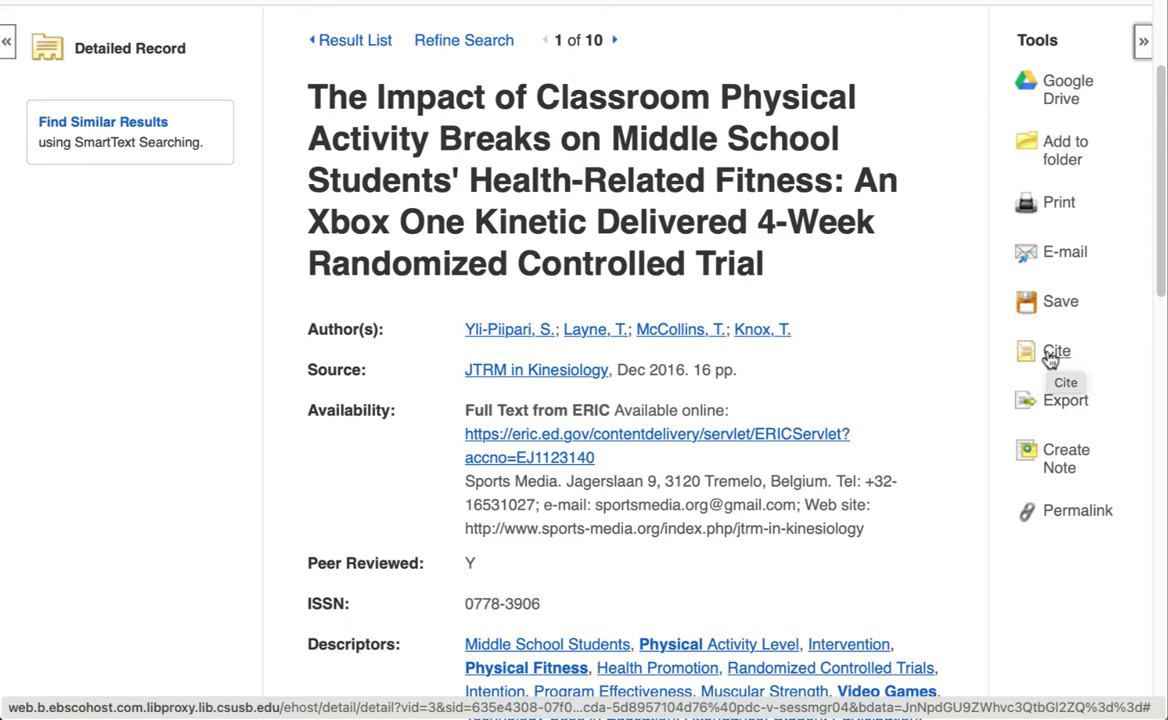
left_click(1101, 360)
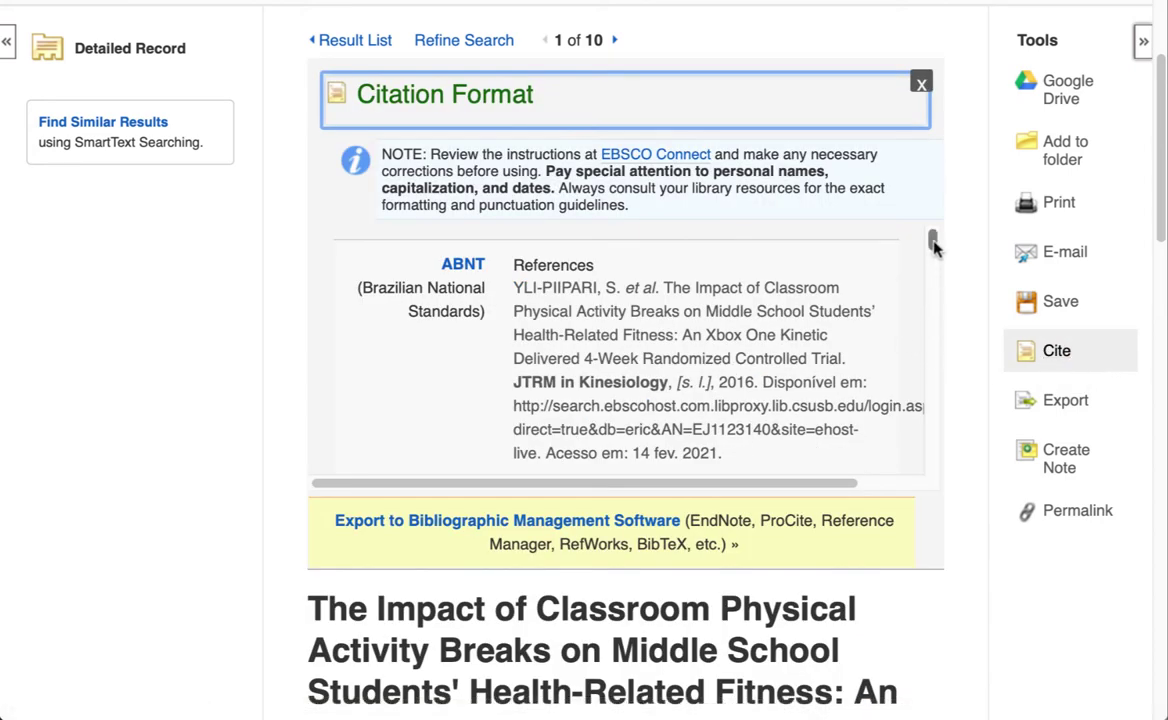
left_click_drag(933, 245, 940, 325)
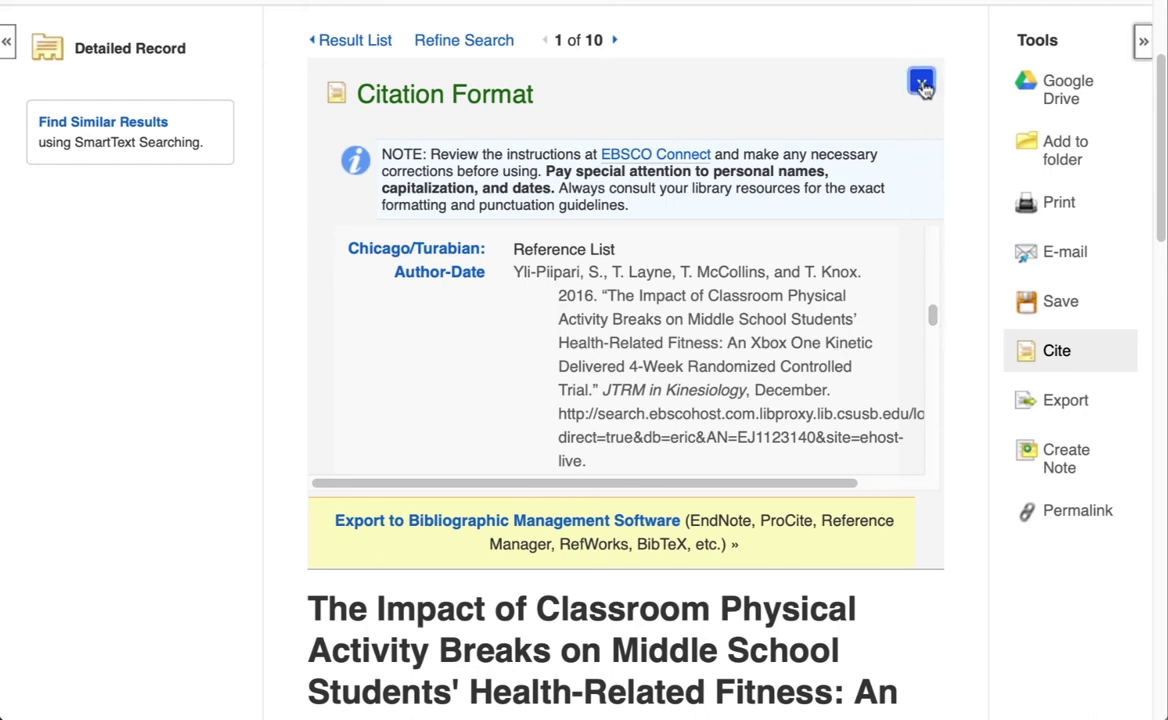
left_click(921, 83)
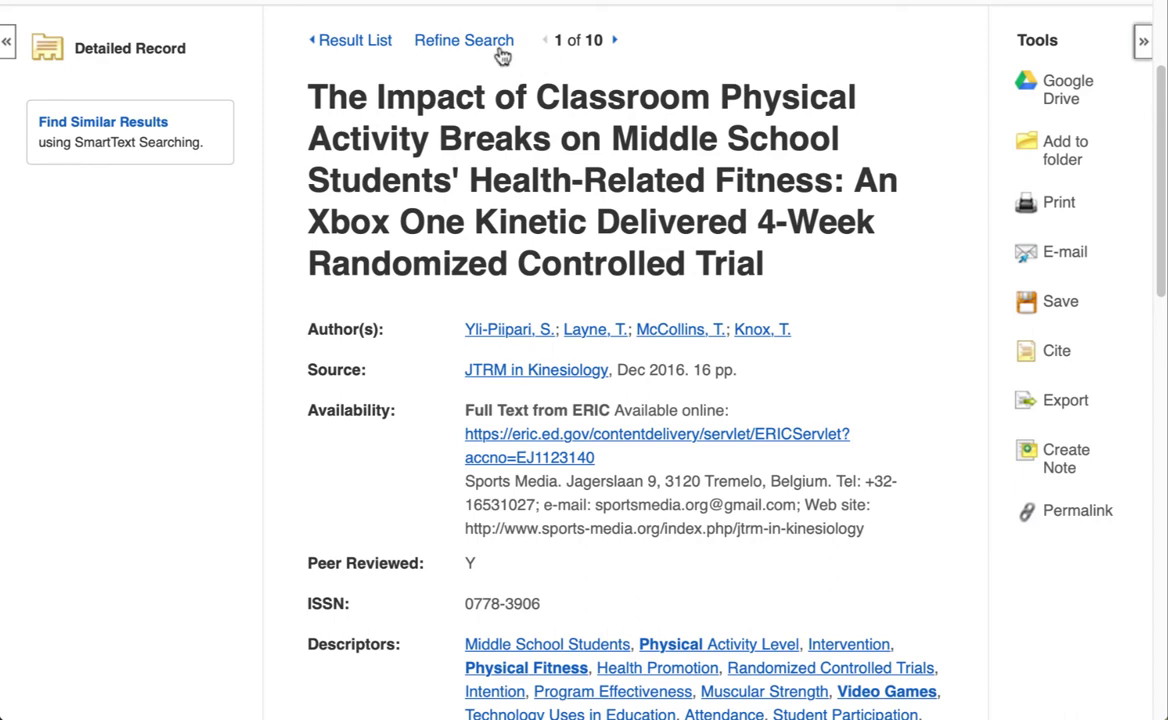
- Return to the result list and add the classroom activity-breaks study and The Jig Experiment to the folder
left_click(359, 42)
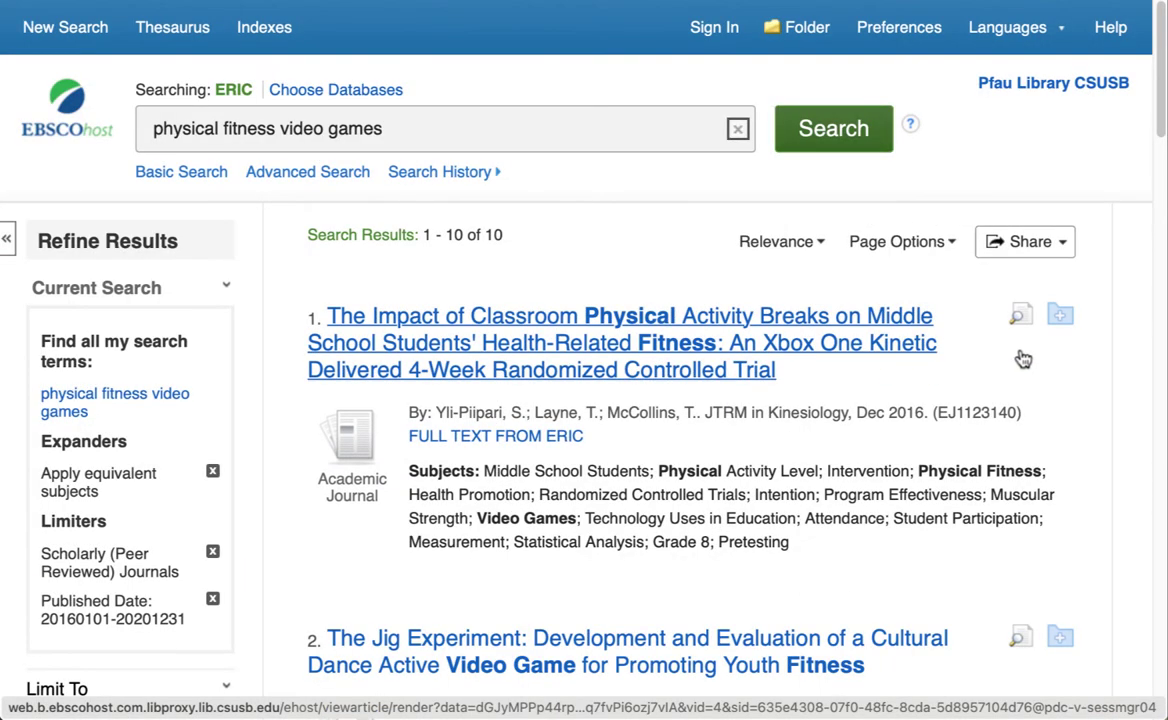
left_click_drag(1158, 118, 1160, 173)
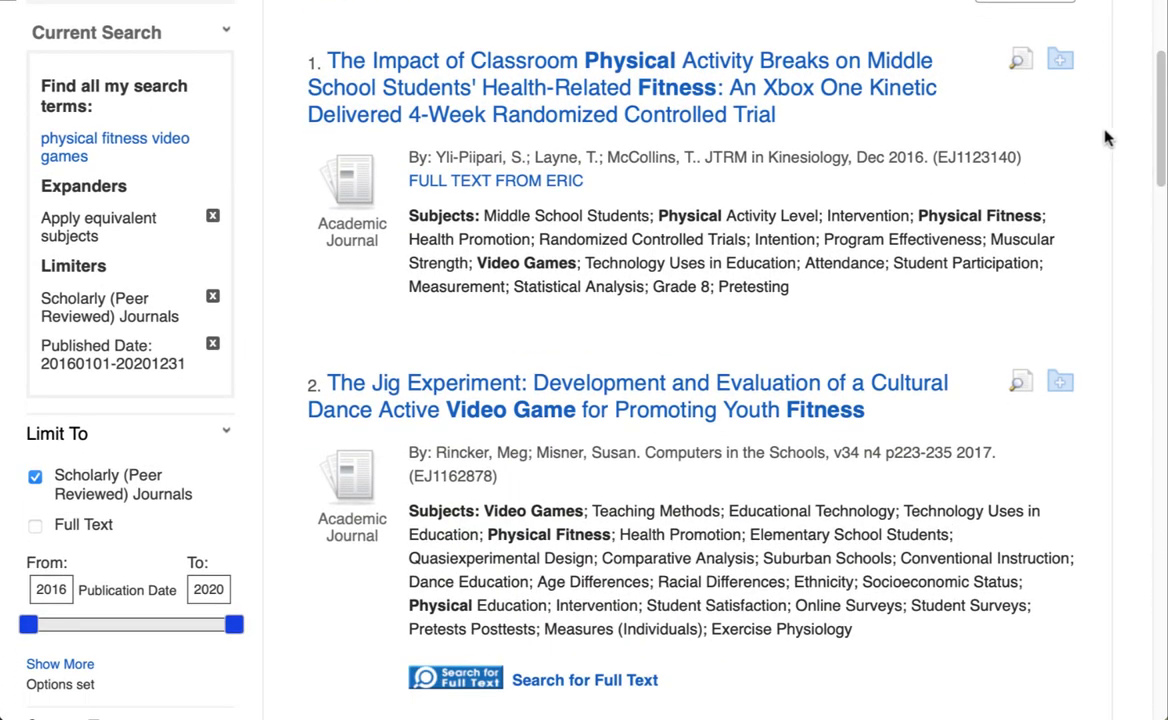
left_click(1060, 64)
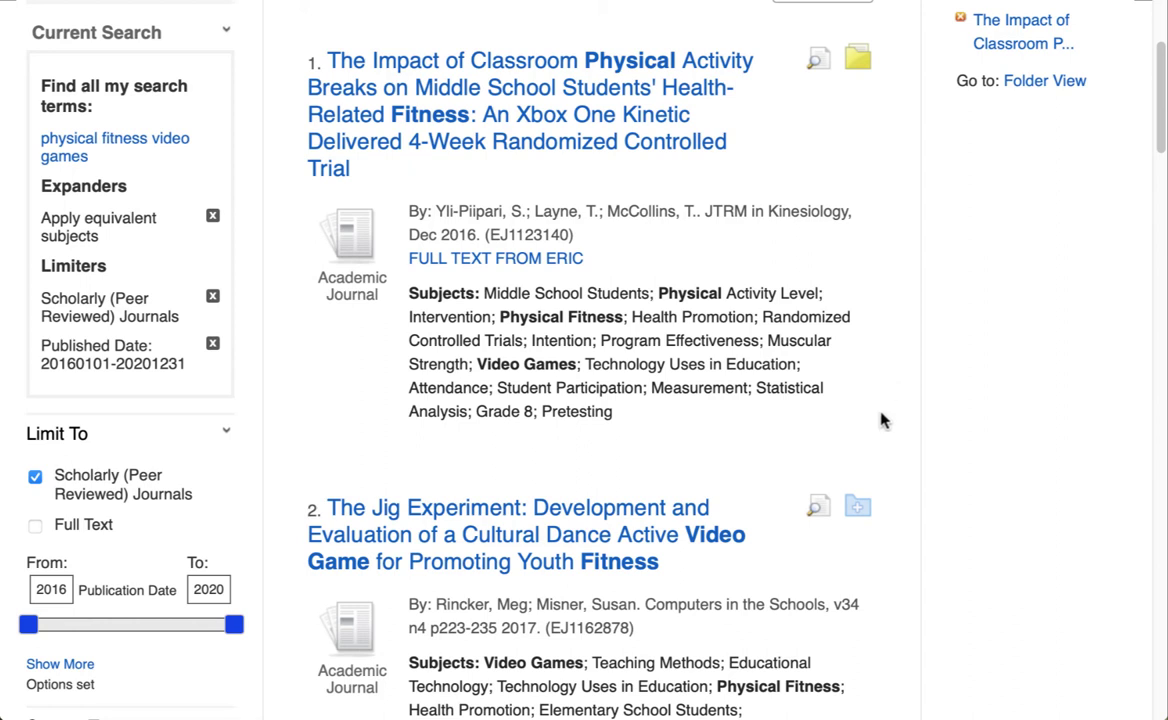
left_click(860, 513)
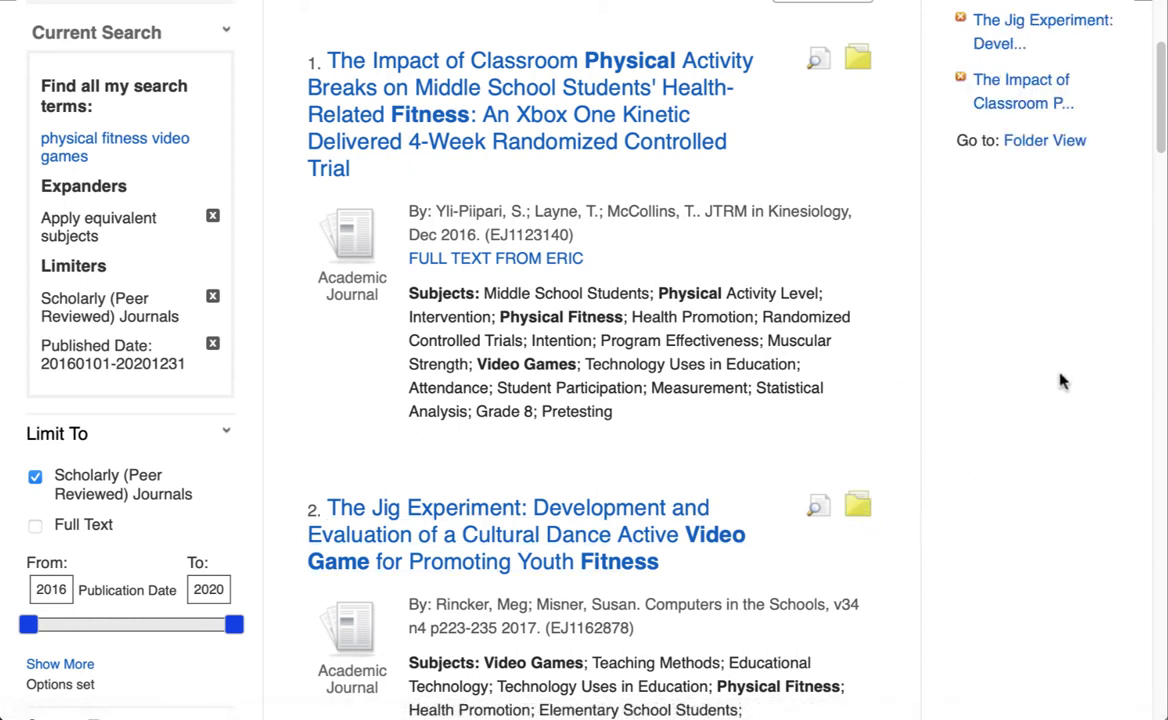
mouse_move(1162, 130)
left_mouse_down()
mouse_move(1163, 178)
mouse_move(1162, 132)
left_mouse_up()
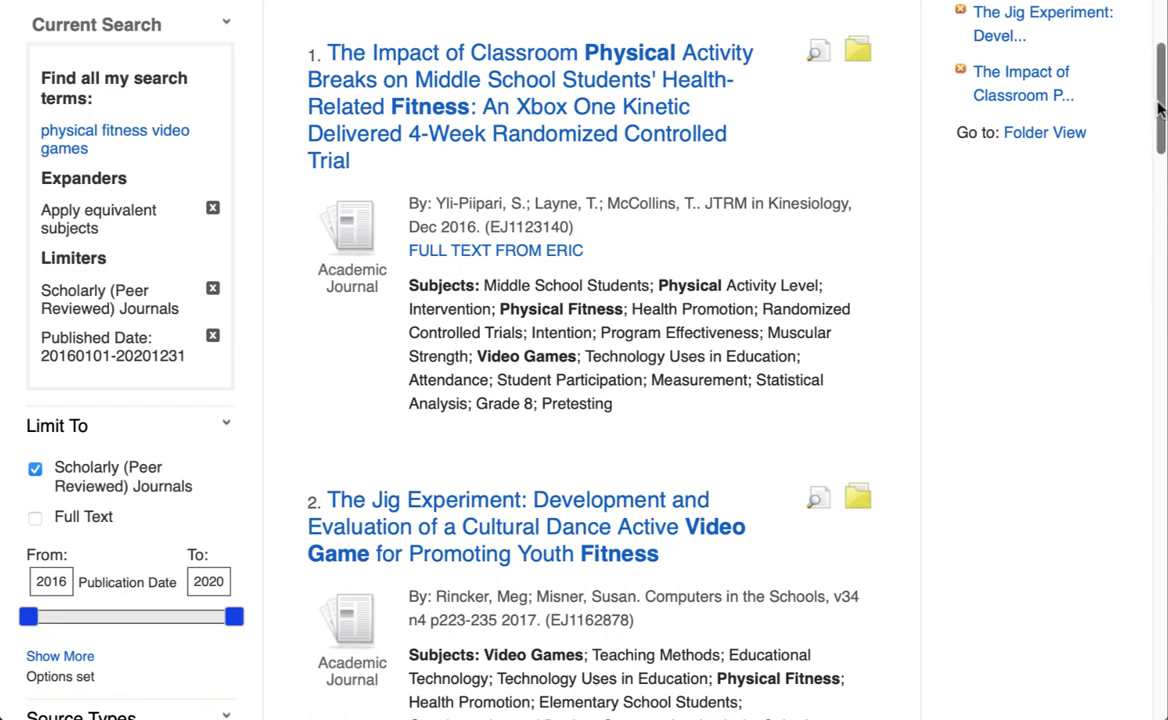
scroll(1159, 108, "down", 5)
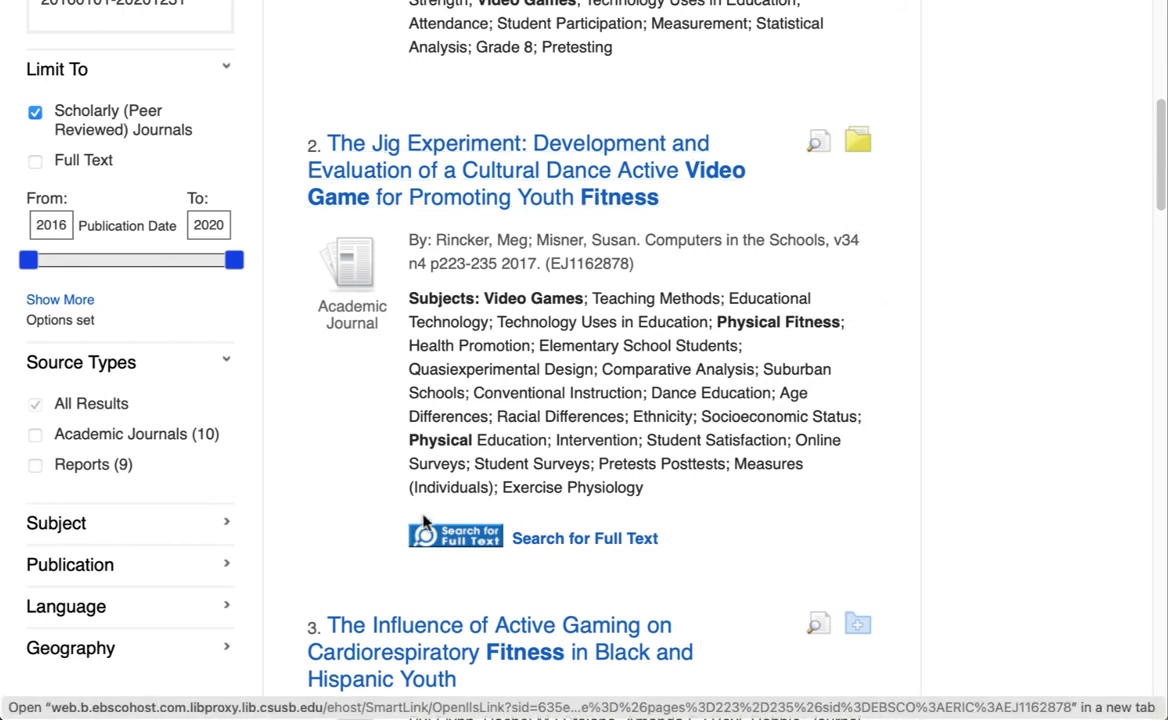
left_click(530, 165)
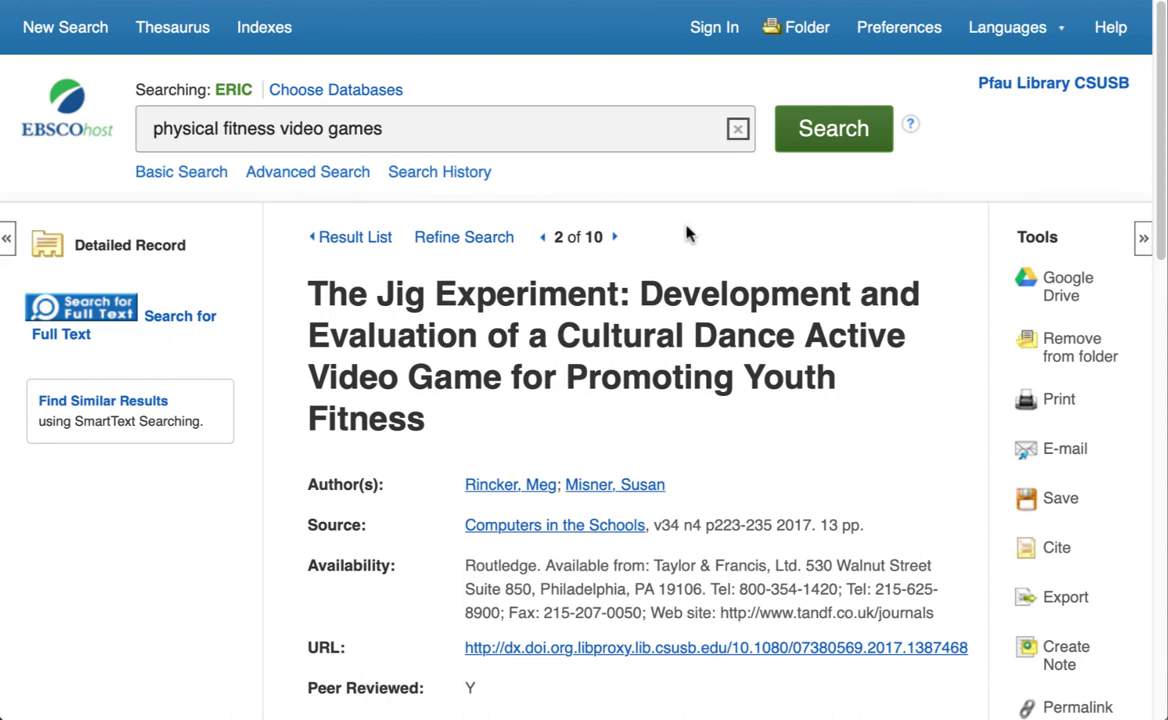
left_click(352, 239)
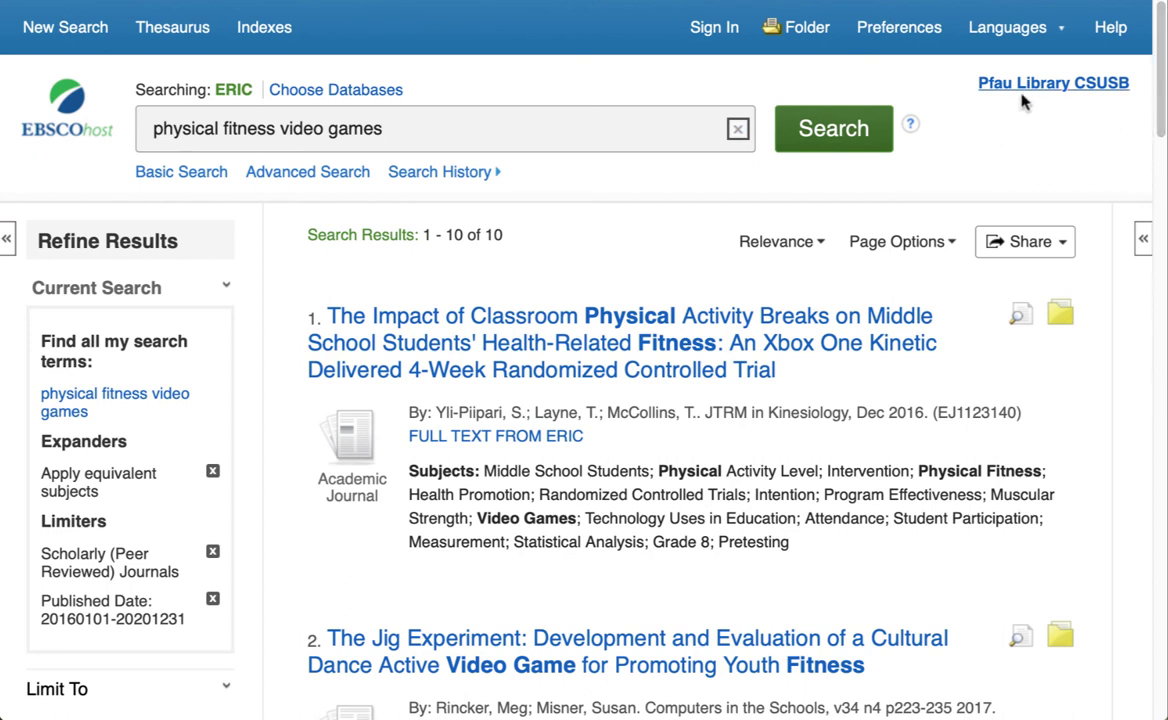
- Set up saving the folder's Classroom Physical Activity Breaks article as a file in APA citation format
left_click(779, 30)
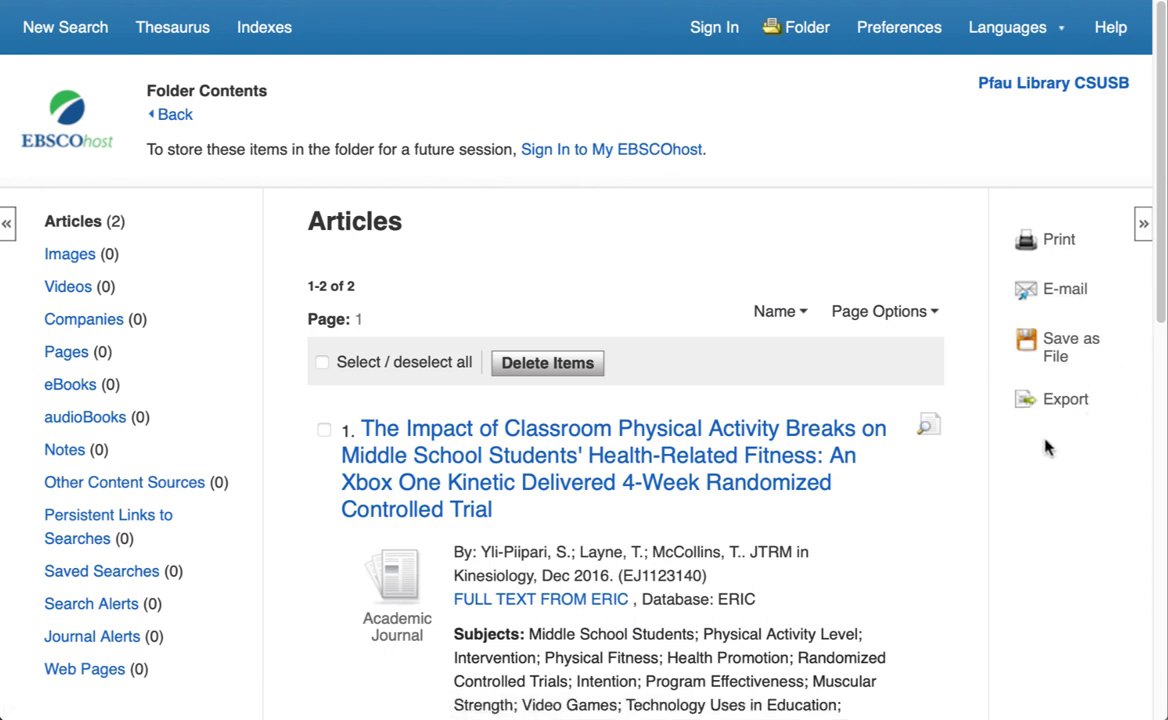
left_click(323, 432)
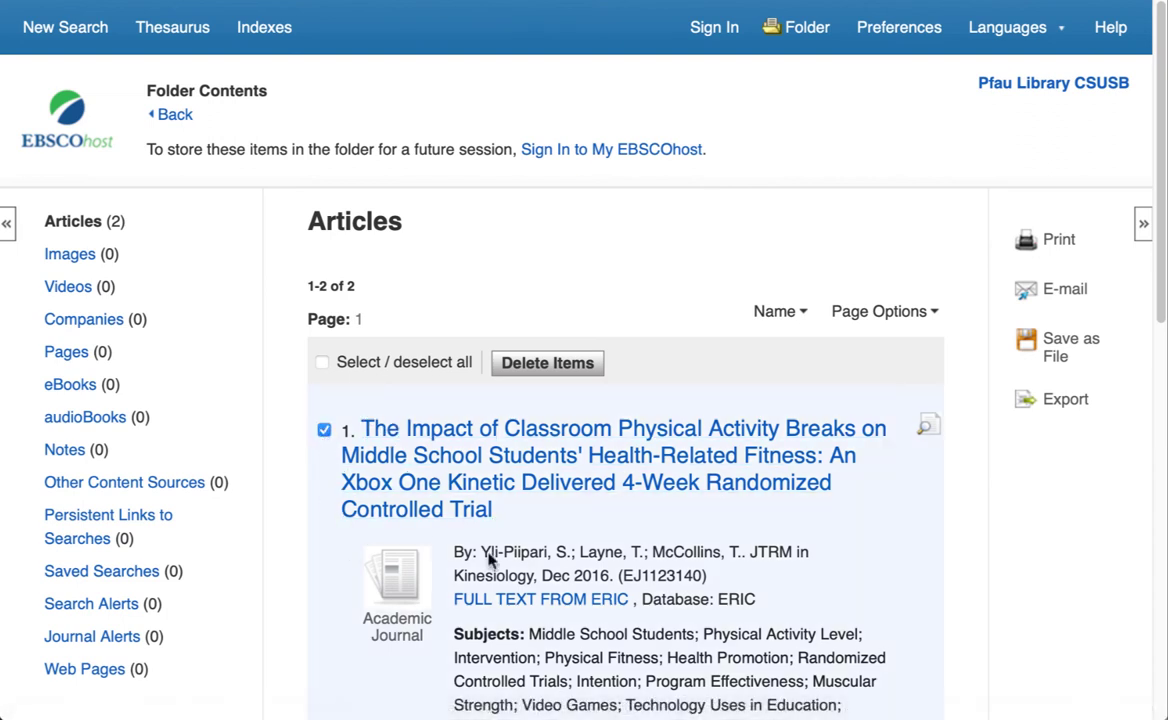
left_click(1028, 340)
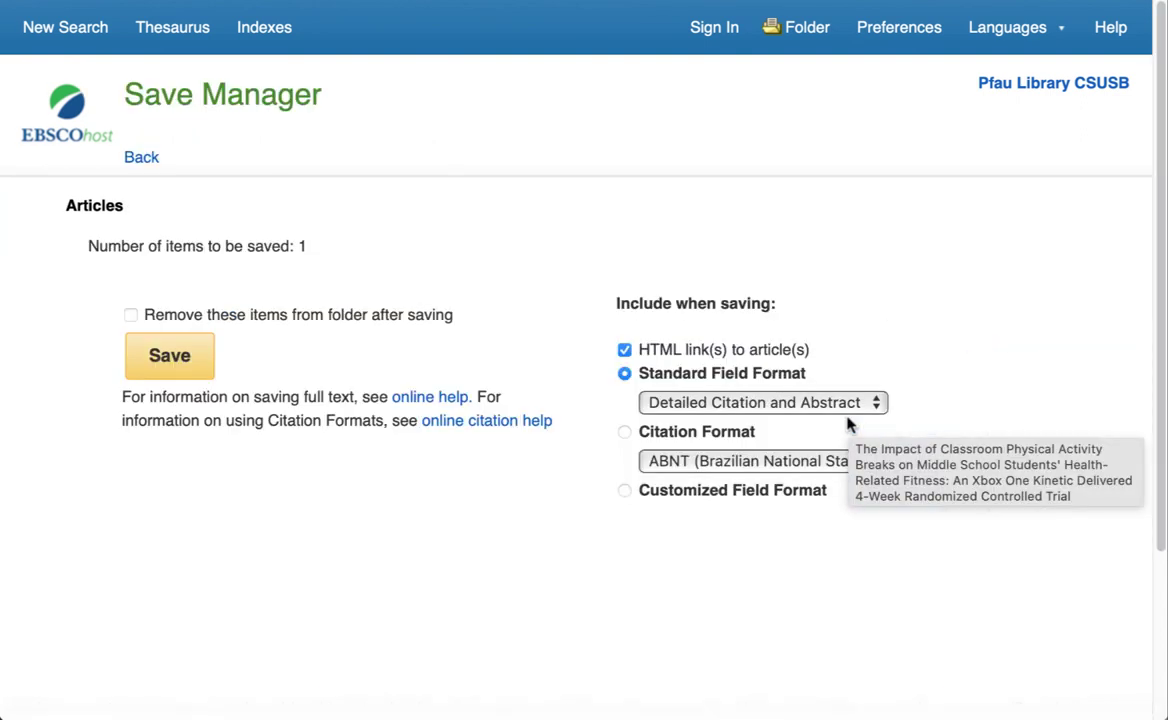
left_click(624, 431)
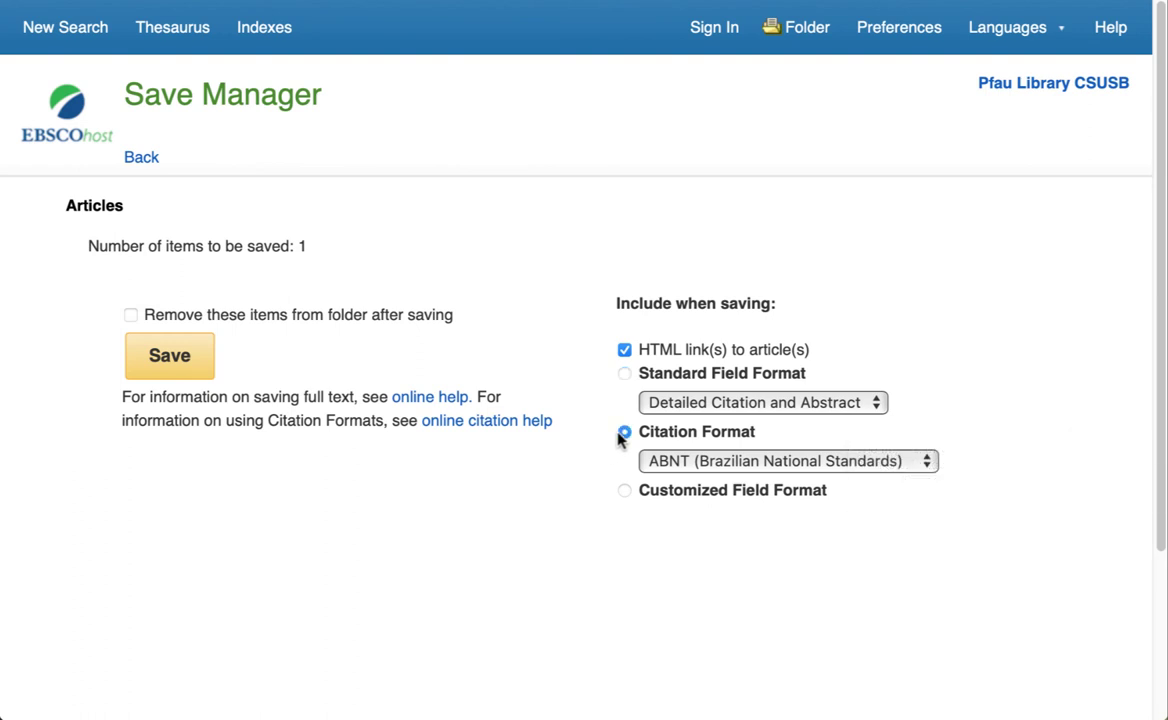
left_click(926, 462)
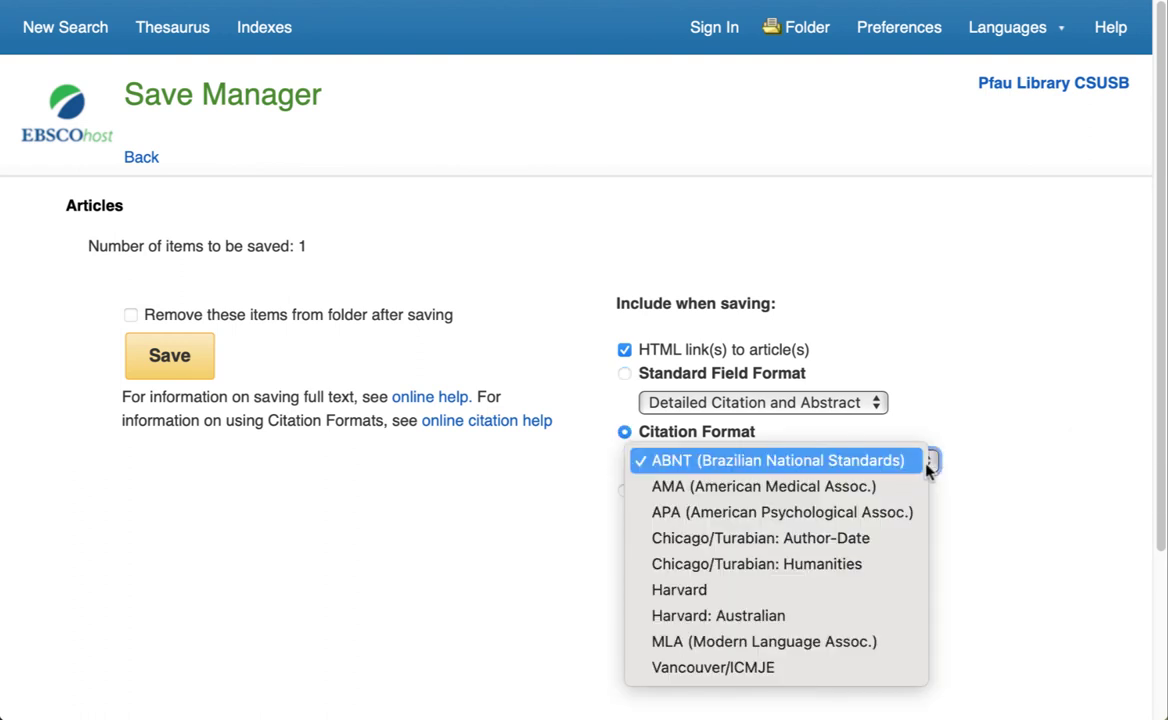
left_click(915, 515)
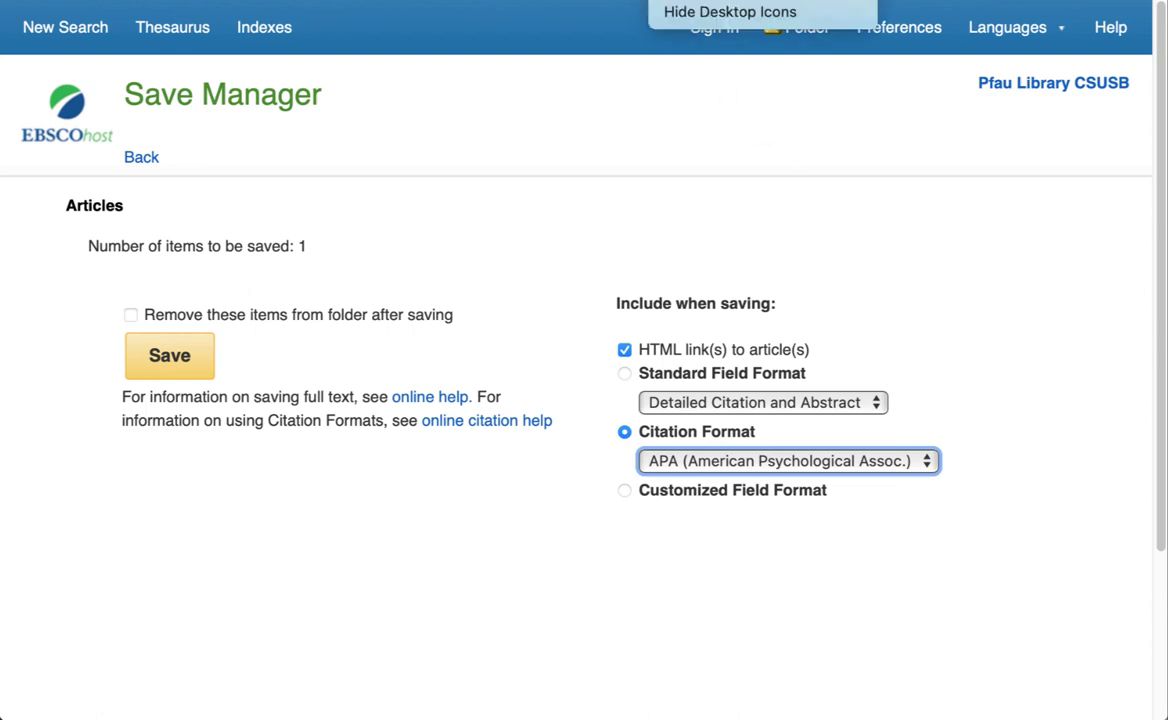
- Go back to the results and seek full text for The Jig Experiment
key("alt+Left")
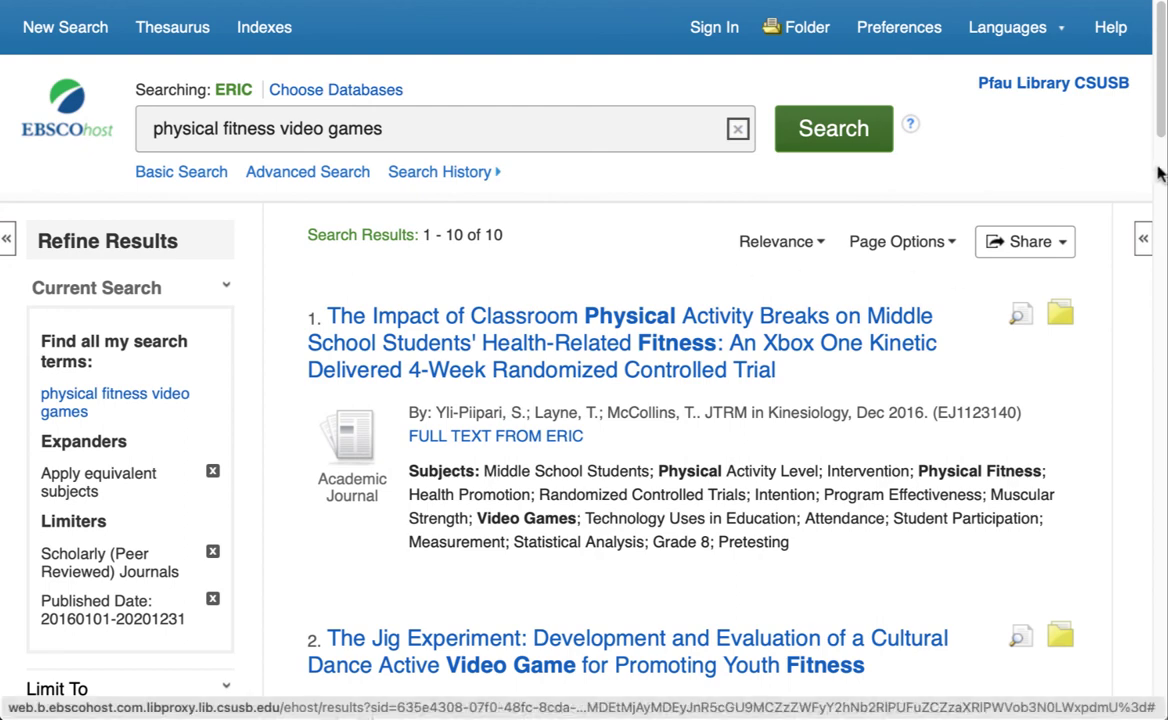
left_click_drag(1160, 135, 1157, 230)
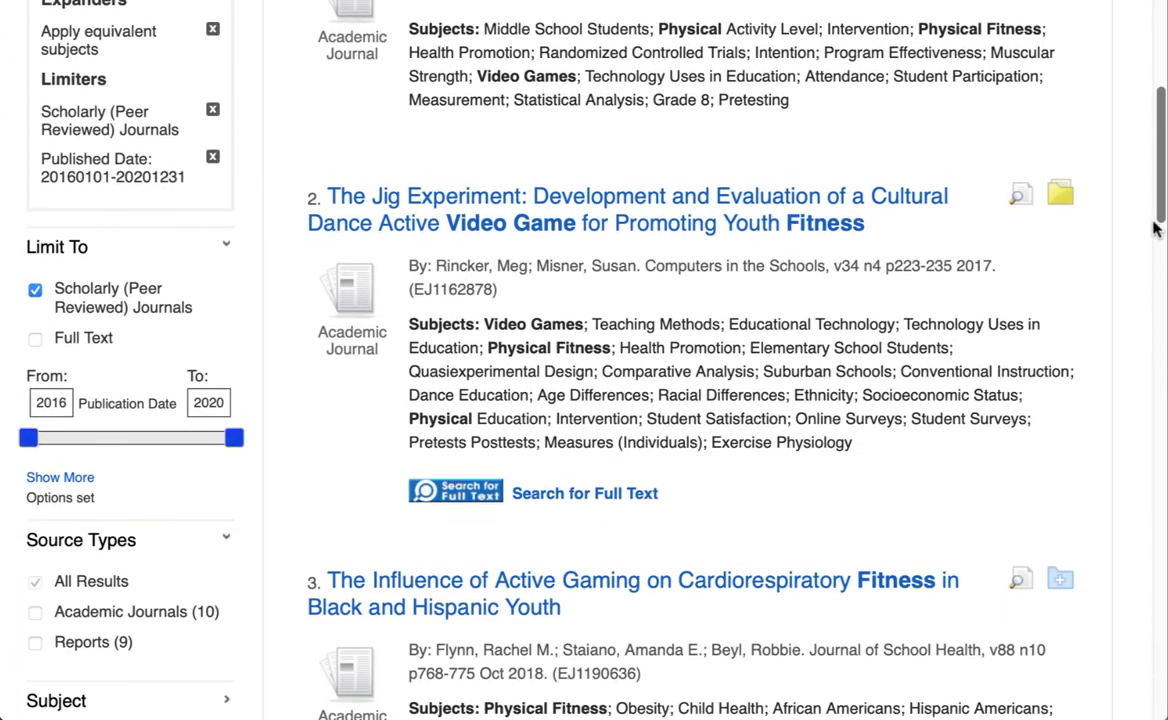
left_click(452, 500)
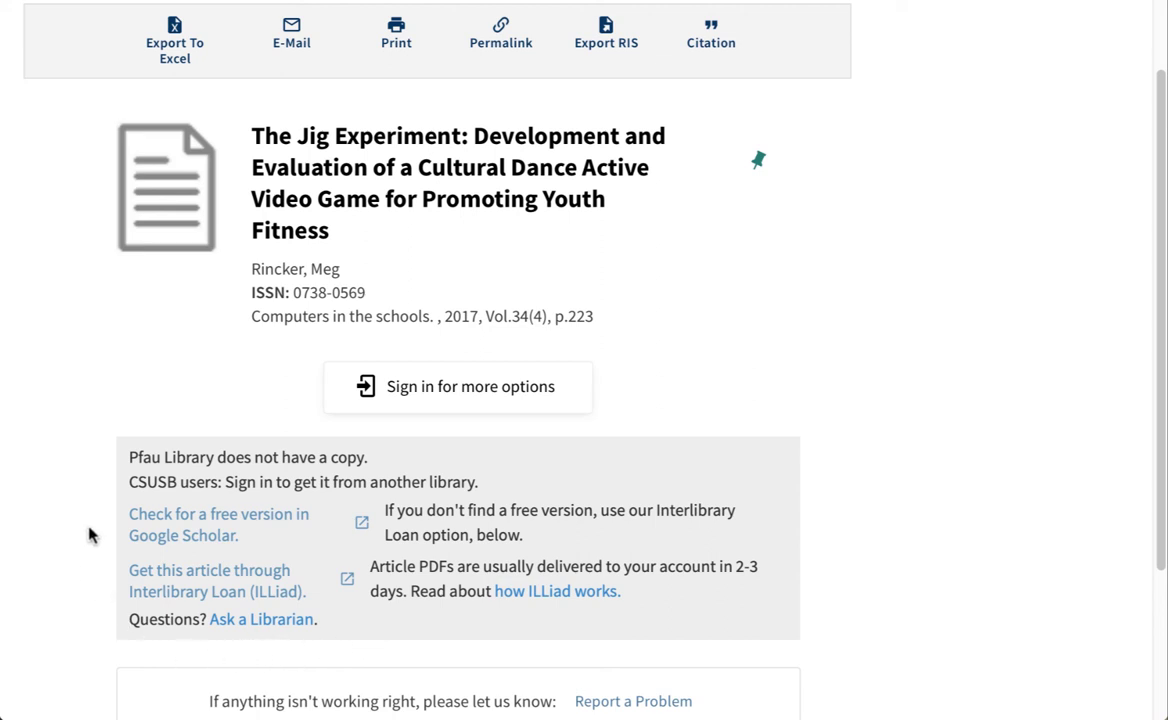
- Find a free researchgate.net PDF of The Jig Experiment in Google Scholar, then return to EBSCOhost
left_click(171, 544)
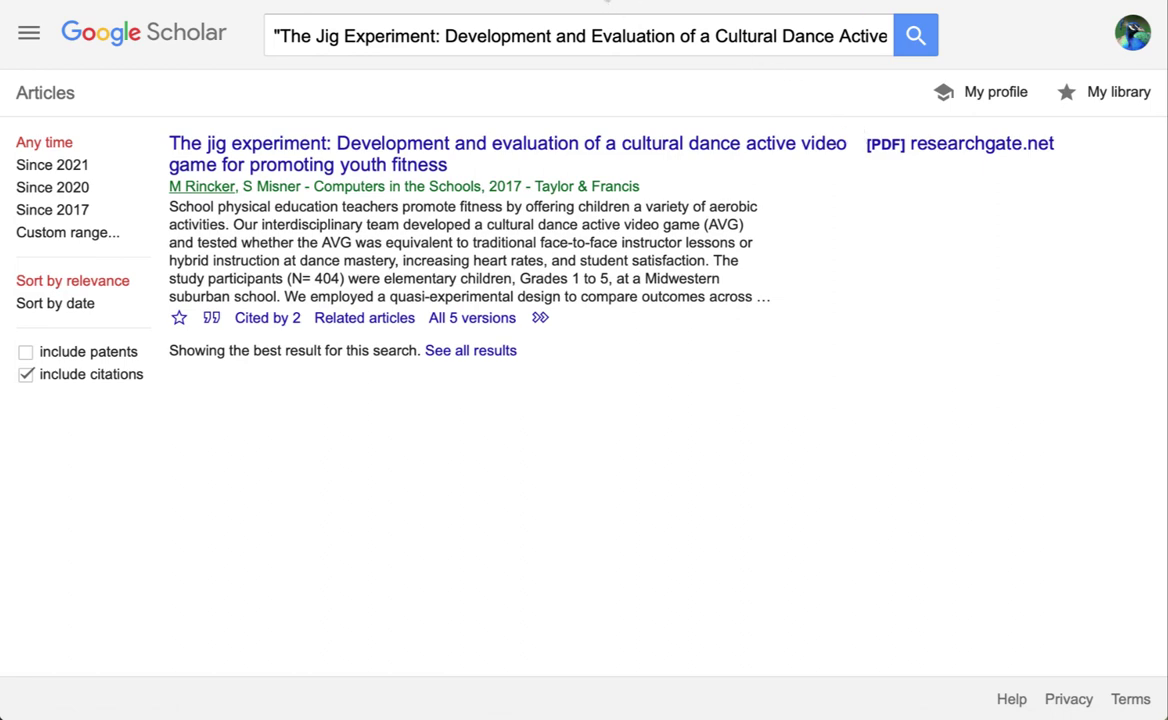
left_click(607, 2)
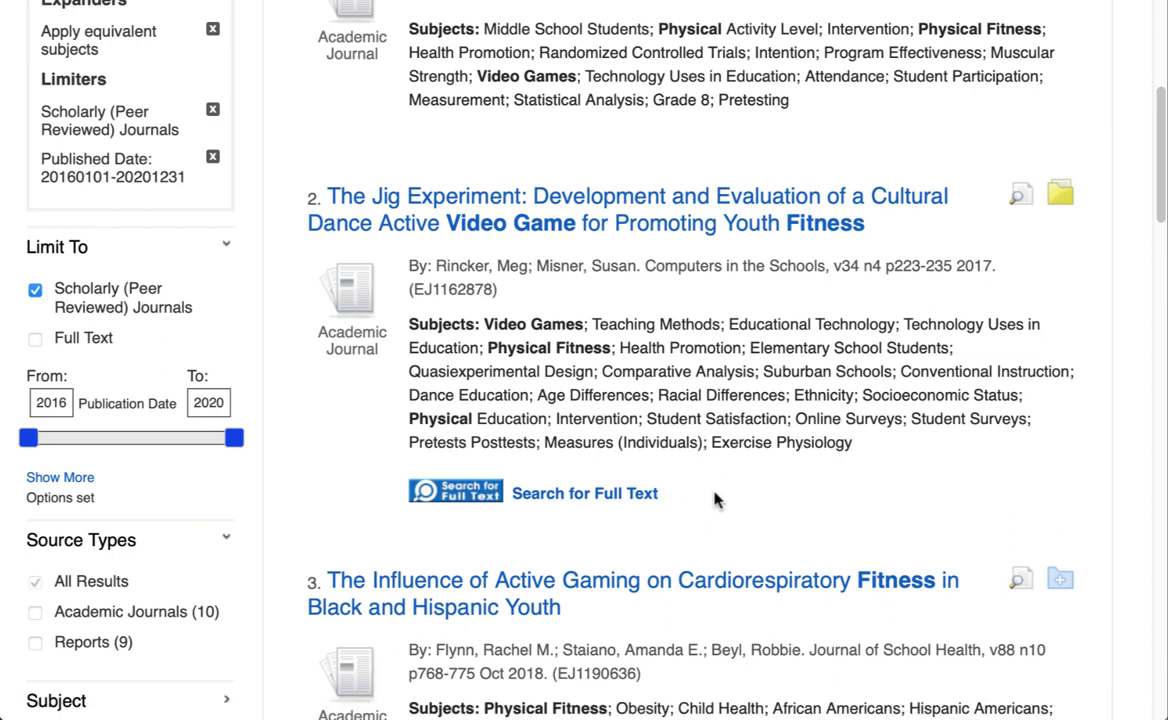
- Seek full text for result 3, The Influence of Active Gaming on Cardiorespiratory Fitness
scroll(715, 495, "down", 3)
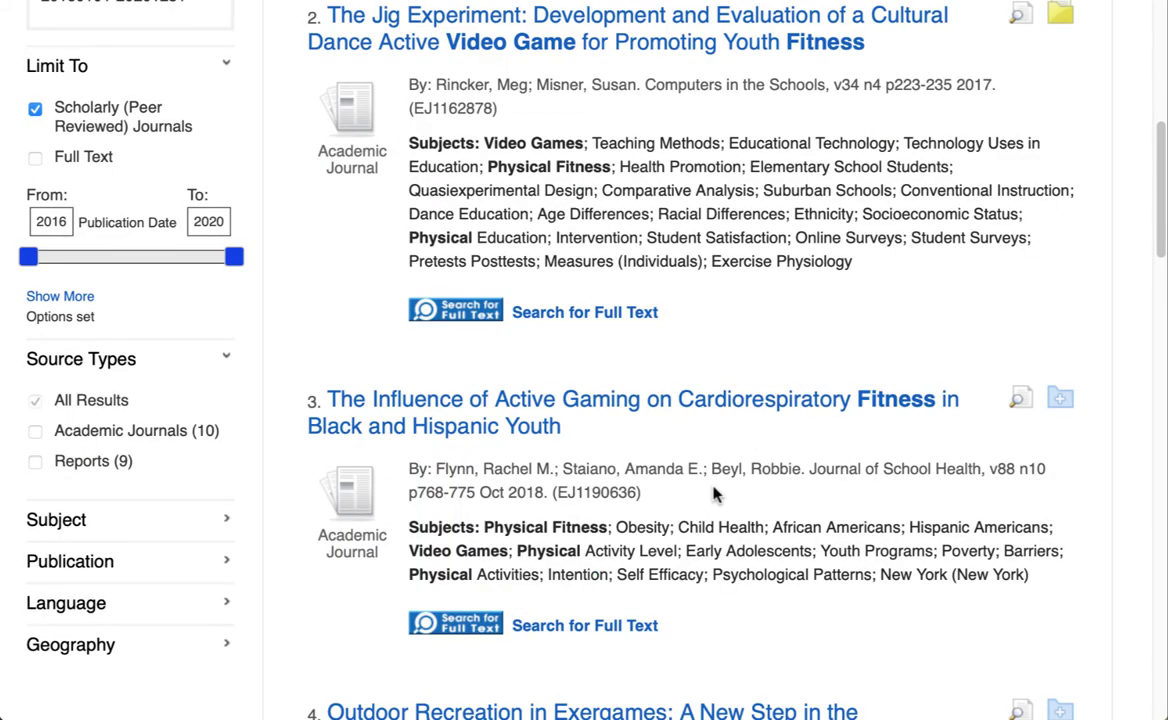
scroll(715, 492, "down", 1)
scroll(715, 492, "down", 1)
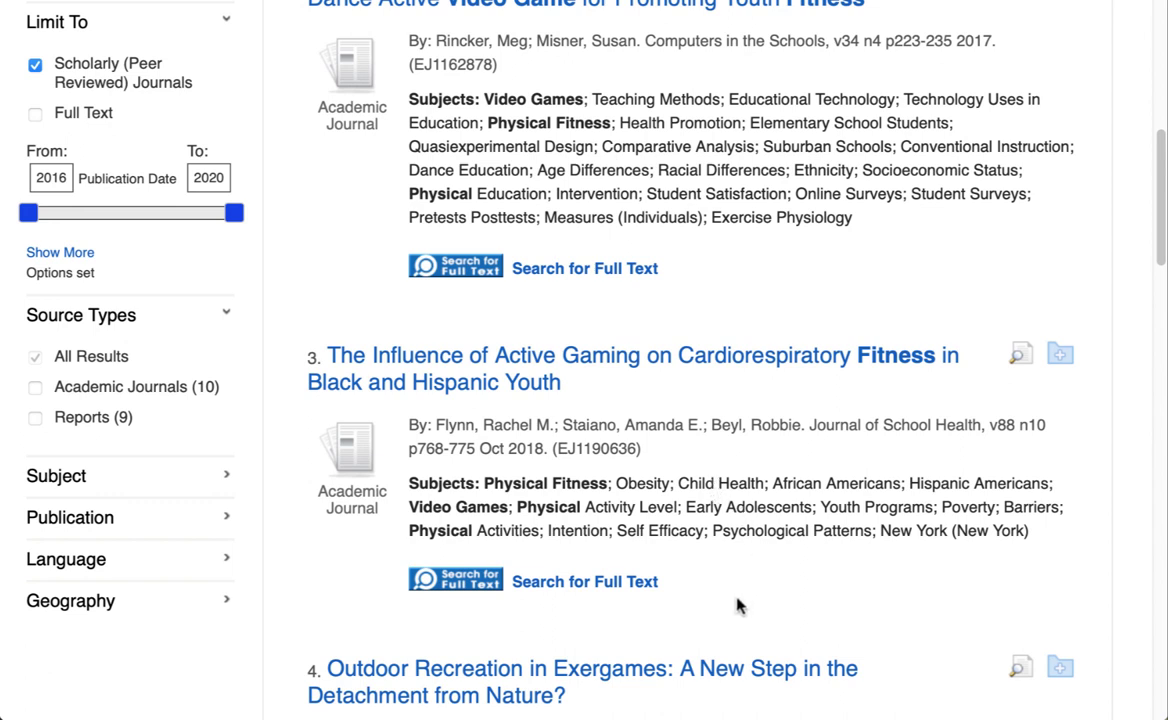
left_click(464, 585)
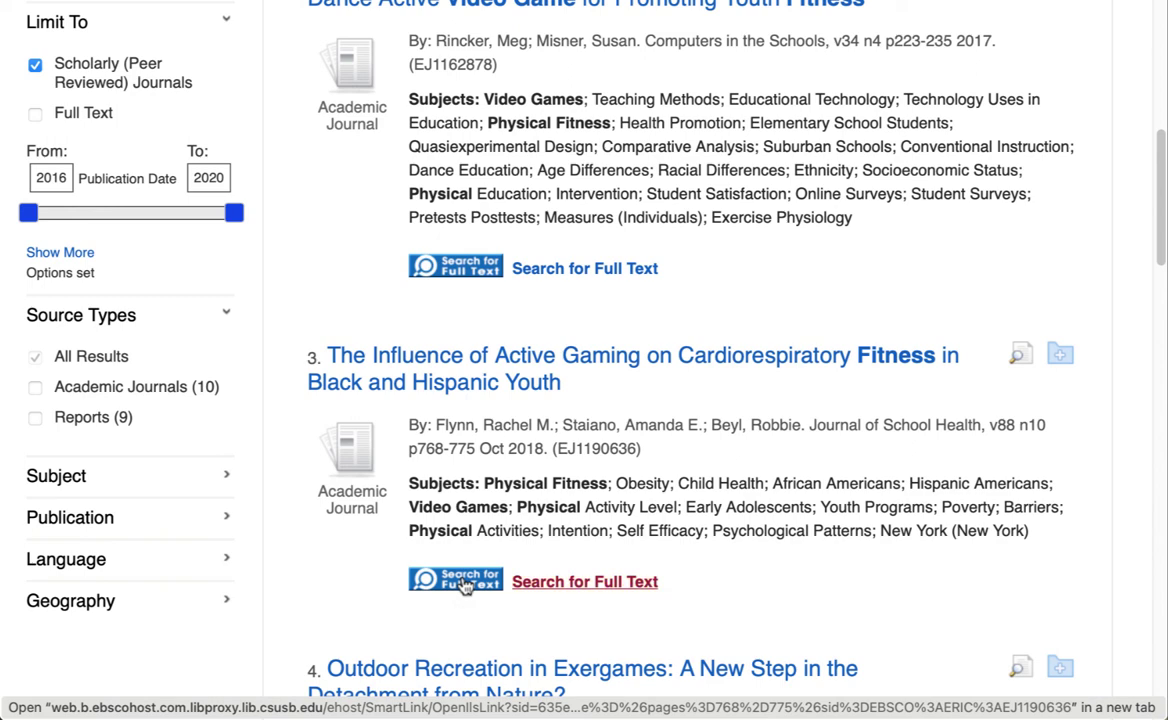